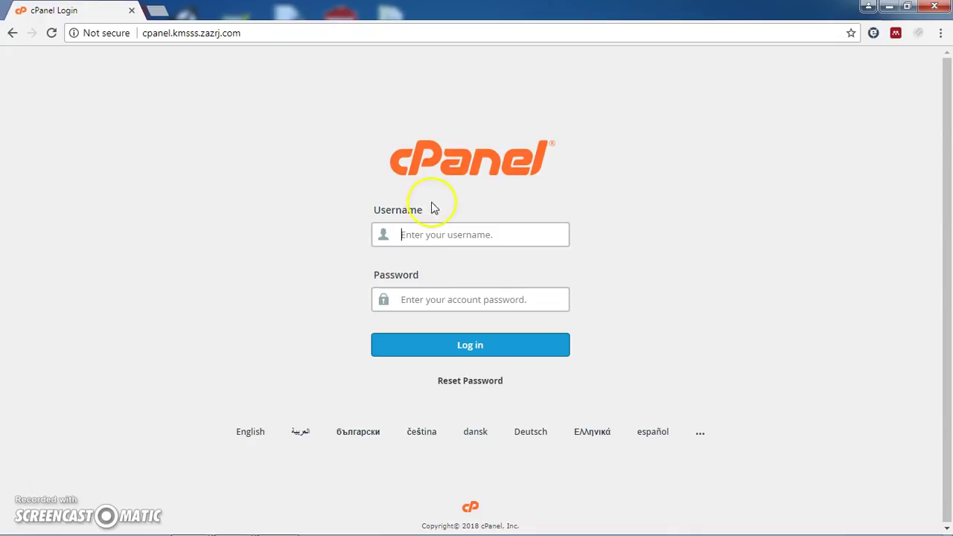
# Log in to cPanel with the account username and password.
pyautogui.click(400, 231)
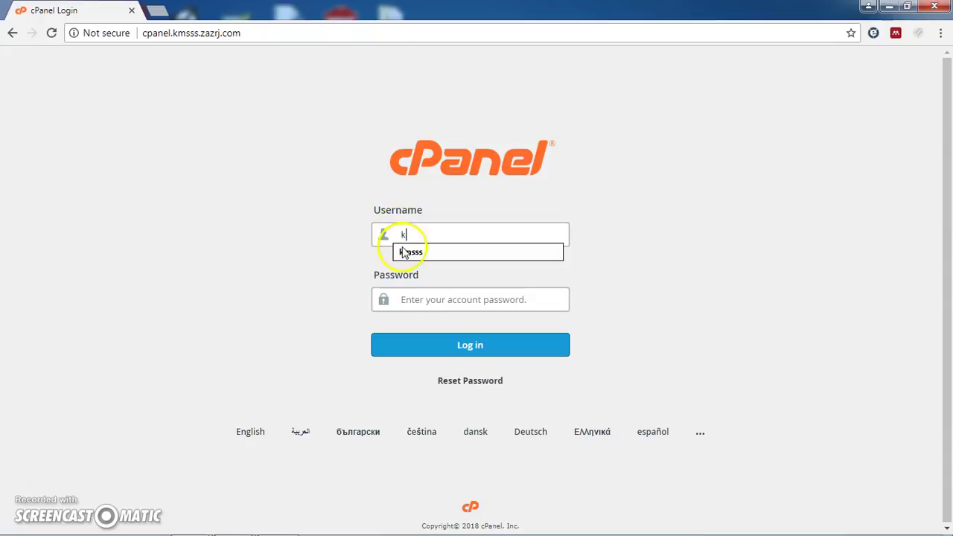
pyautogui.click(403, 251)
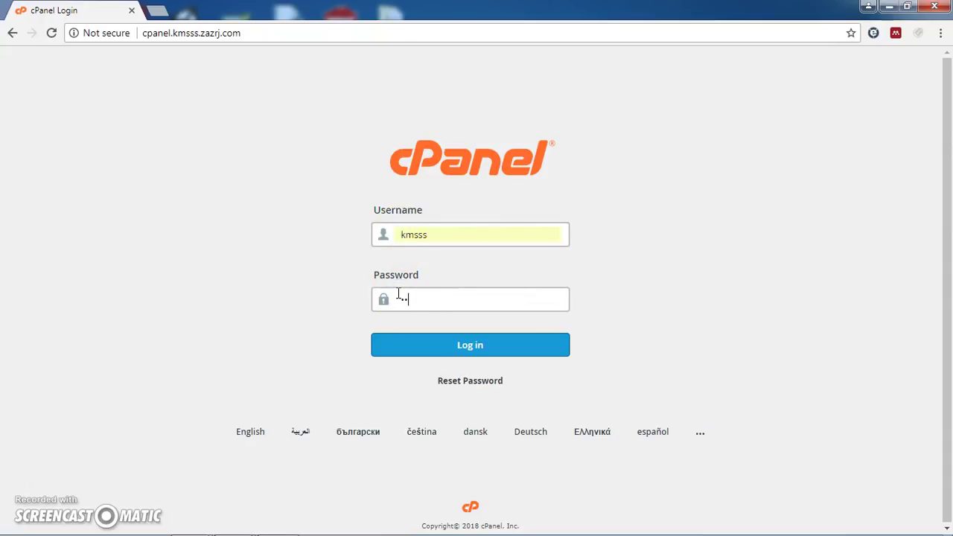
pyautogui.write('•')
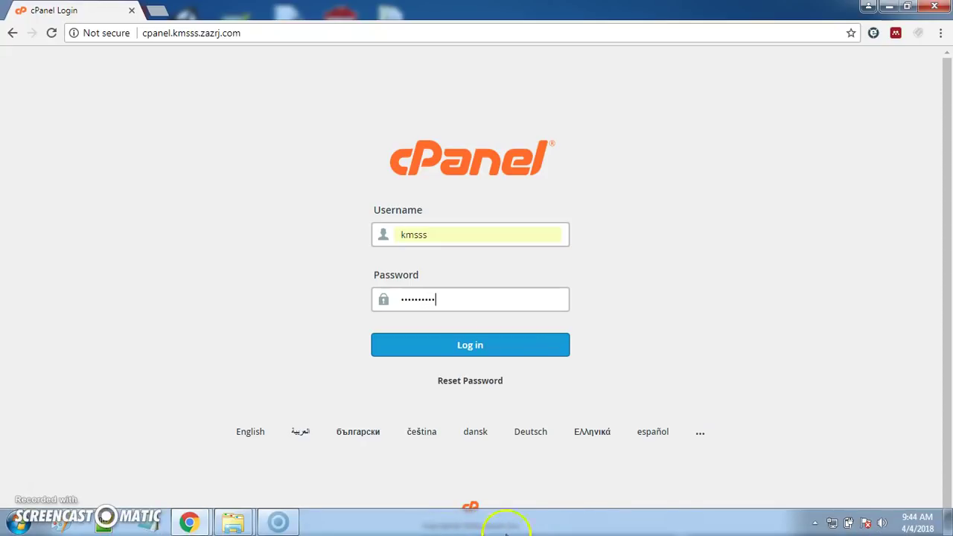
pyautogui.click(503, 341)
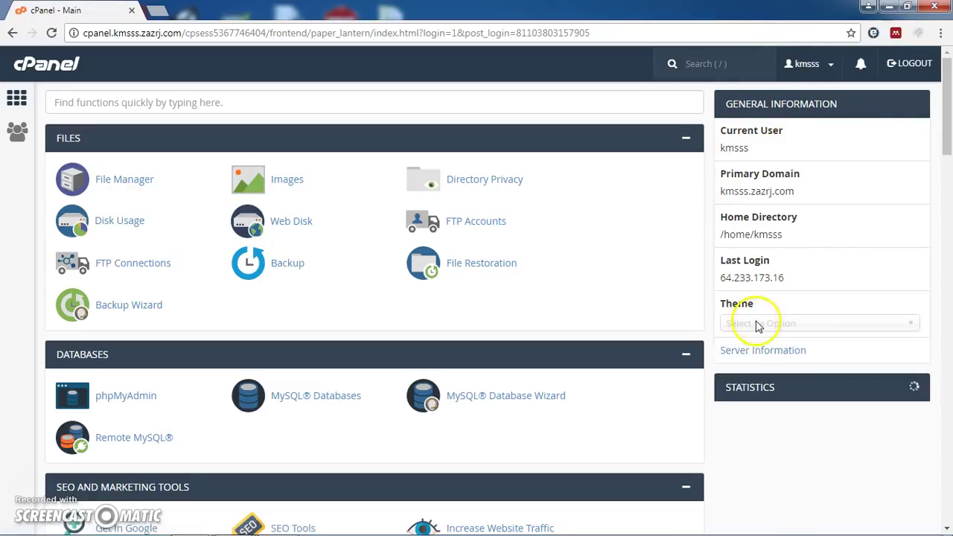
# Review the account statistics and the available tool sections on the cPanel main page, from Files through Domains and Email.
pyautogui.scroll(-4, 787, 422)
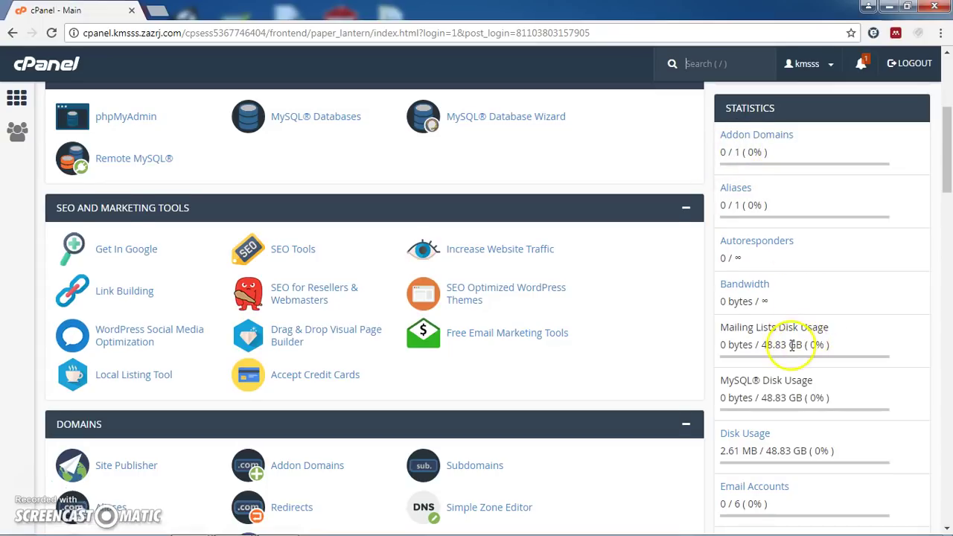
pyautogui.scroll(-1, 793, 336)
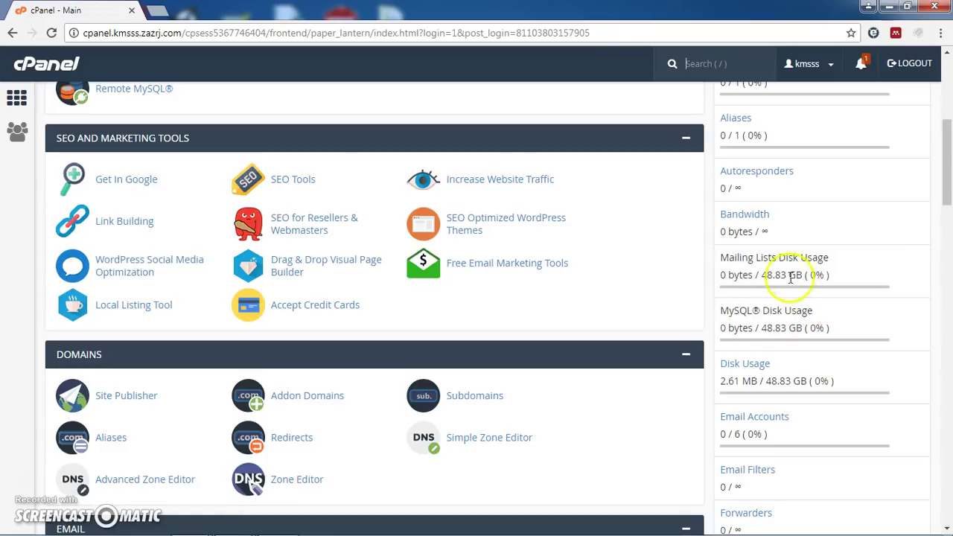
pyautogui.scroll(-1, 726, 346)
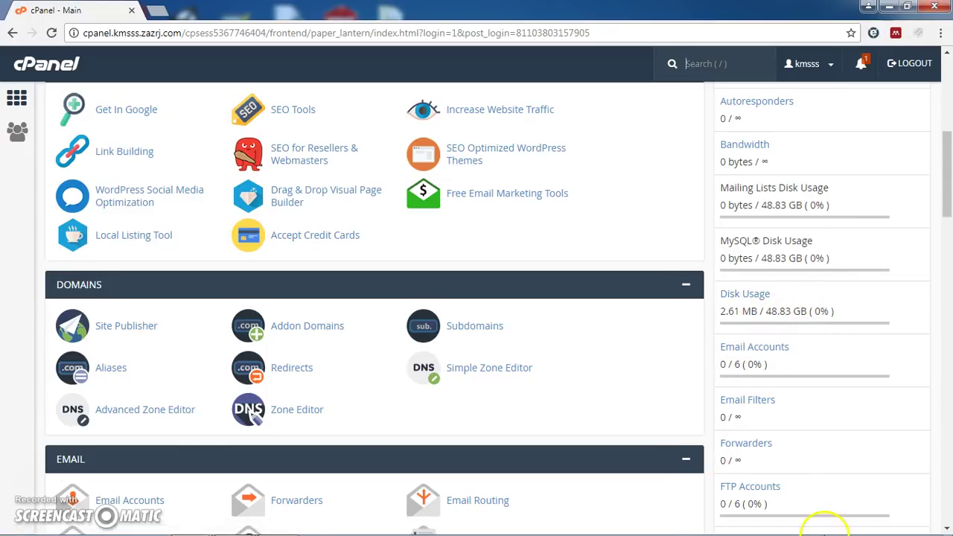
pyautogui.scroll(-1, 607, 246)
pyautogui.scroll(7, 607, 245)
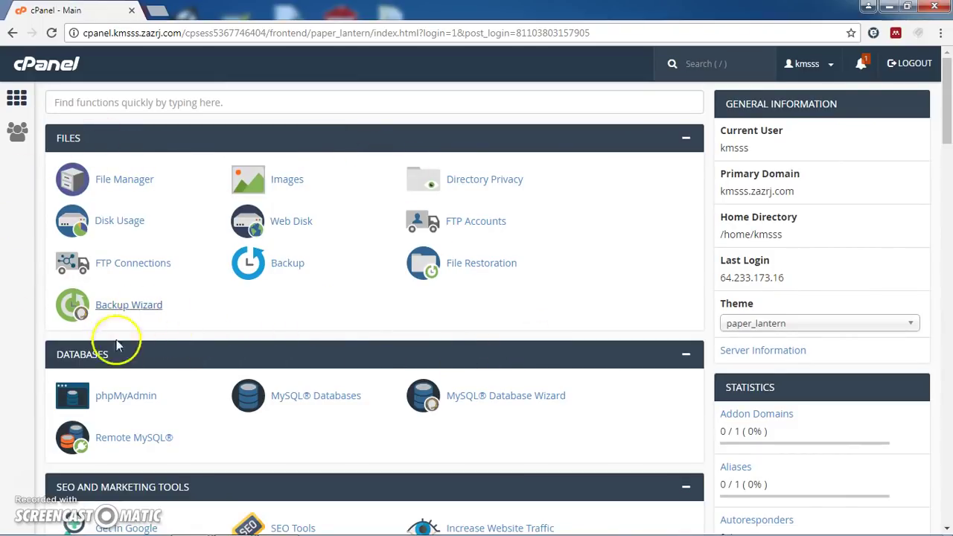
pyautogui.scroll(-5, 291, 395)
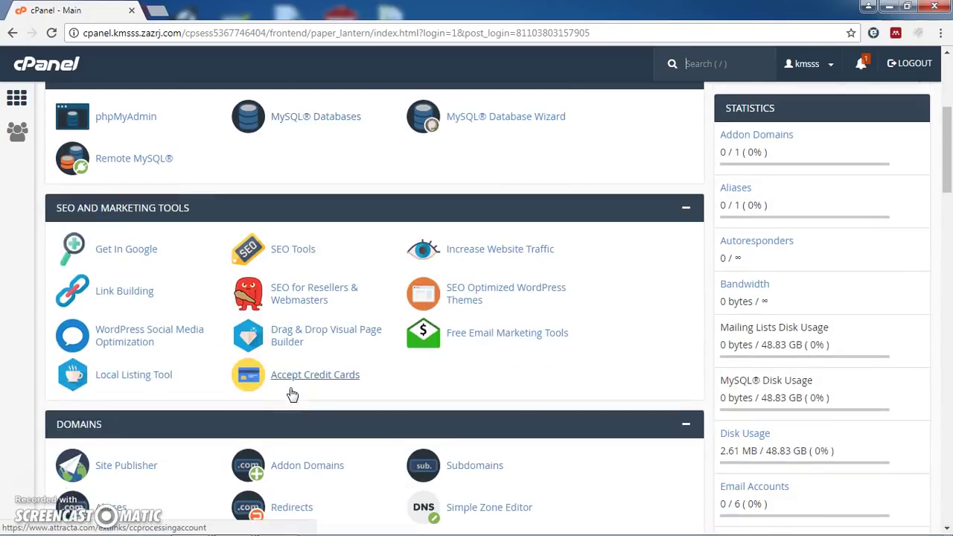
pyautogui.scroll(-2, 292, 396)
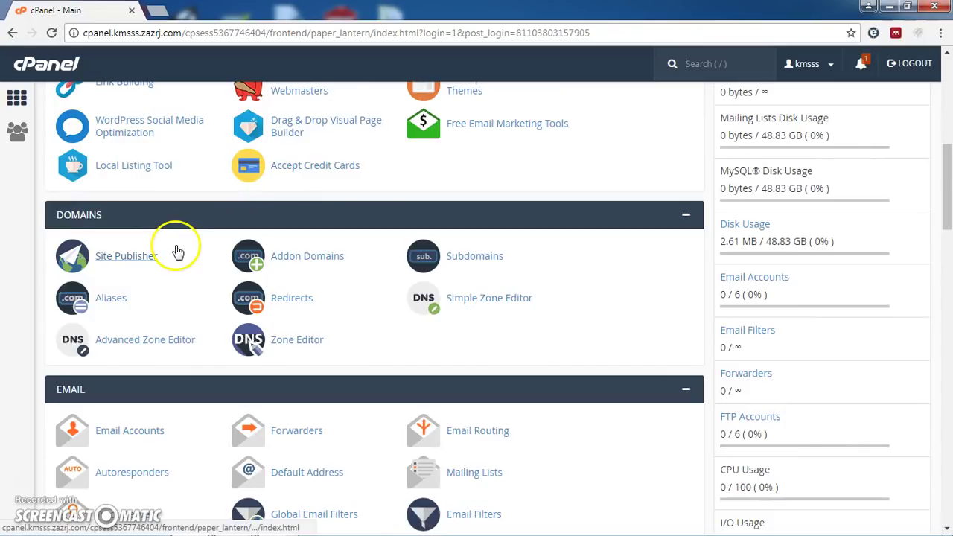
pyautogui.scroll(7, 152, 257)
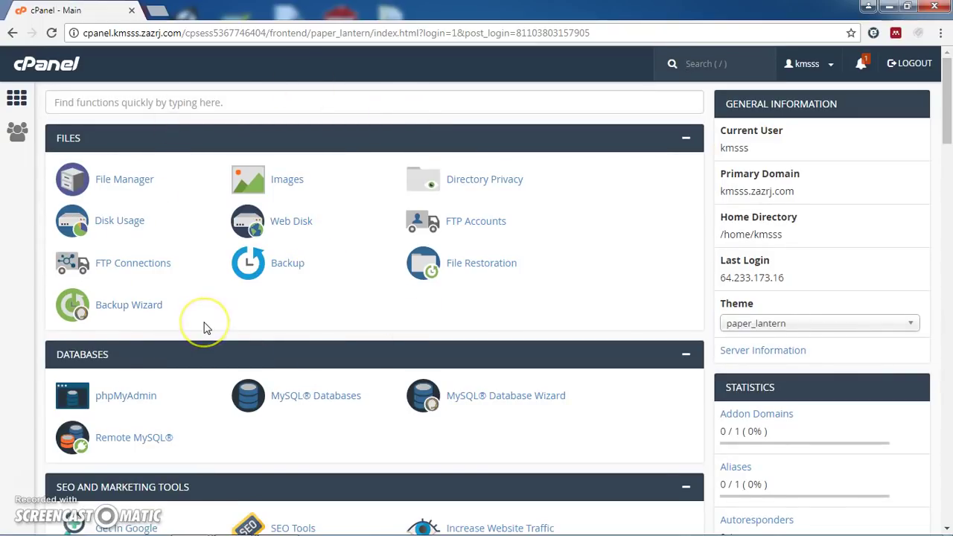
# Create a subdomain named project under kmsss.zazrj.com, with public_html/project as its document root.
pyautogui.scroll(-5, 206, 328)
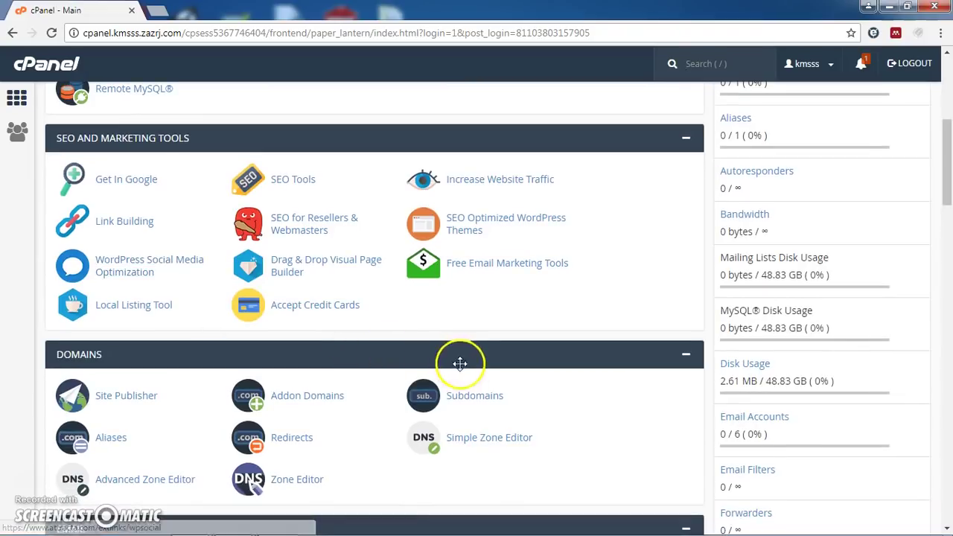
pyautogui.click(464, 402)
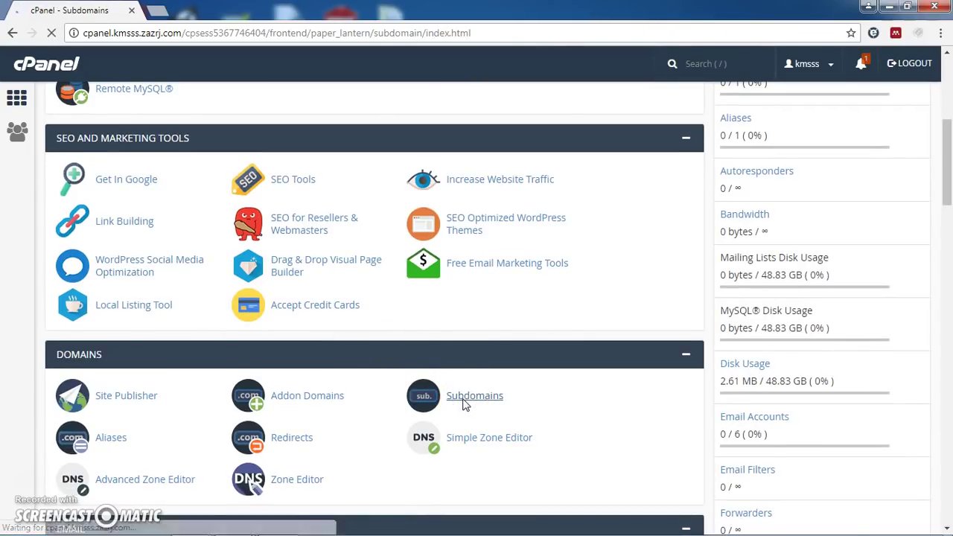
pyautogui.click(91, 258)
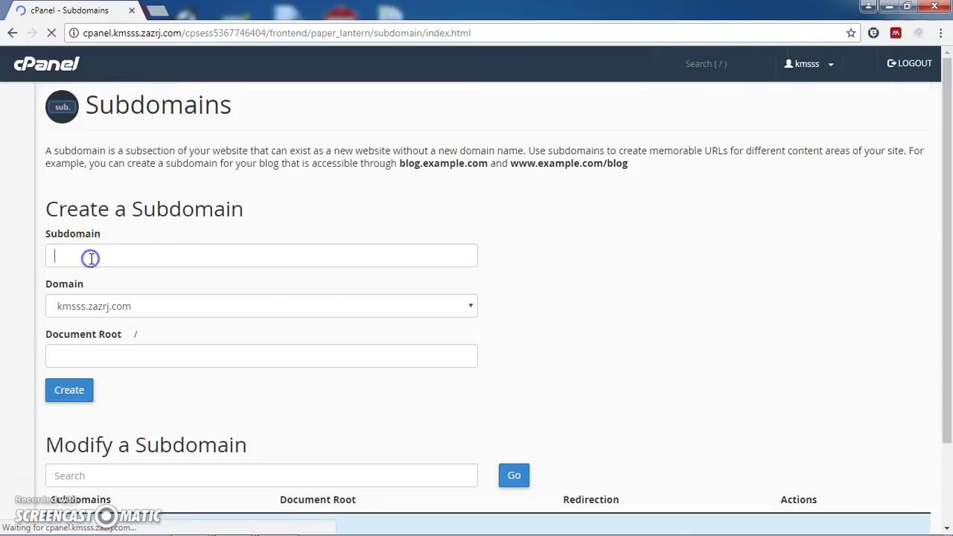
pyautogui.write('project')
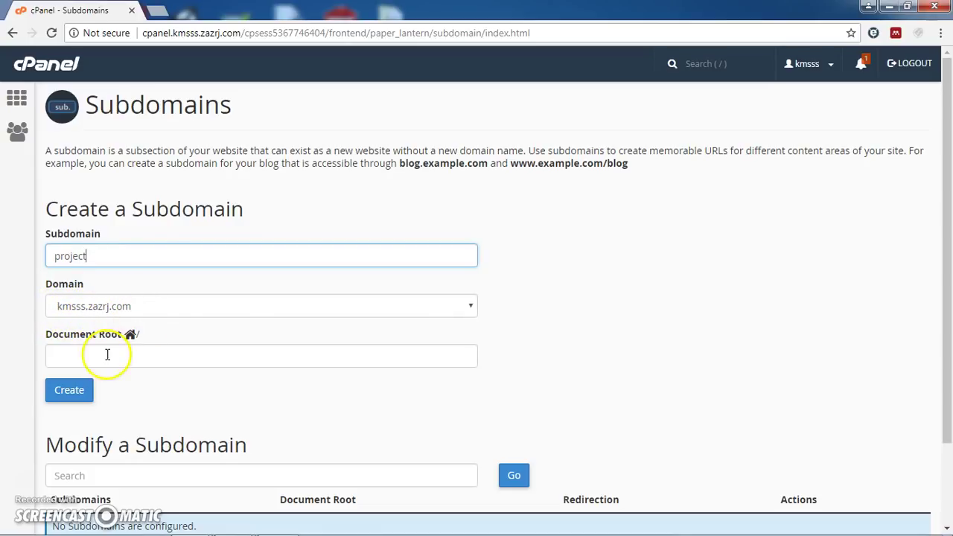
pyautogui.click(140, 365)
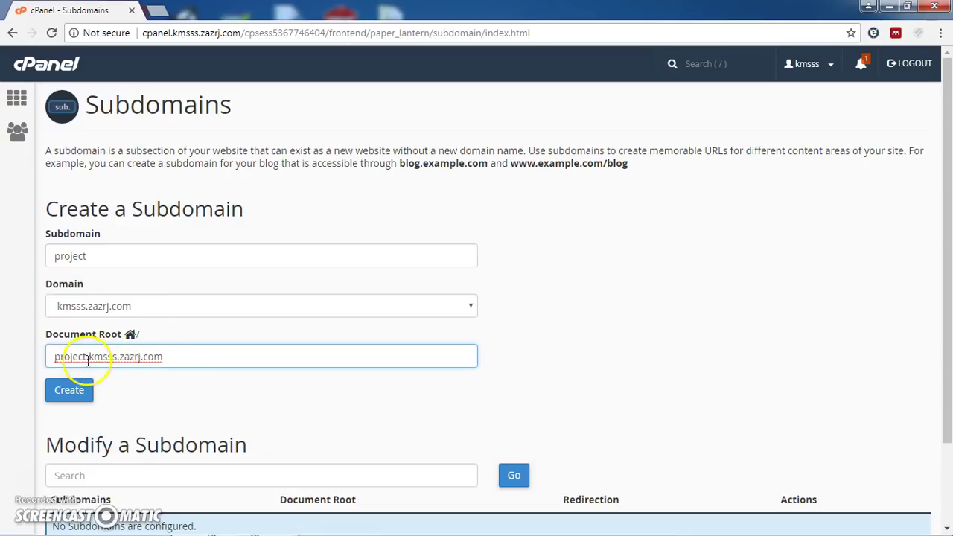
pyautogui.moveTo(88, 360); pyautogui.dragTo(172, 367)
pyautogui.press('BackSpace')
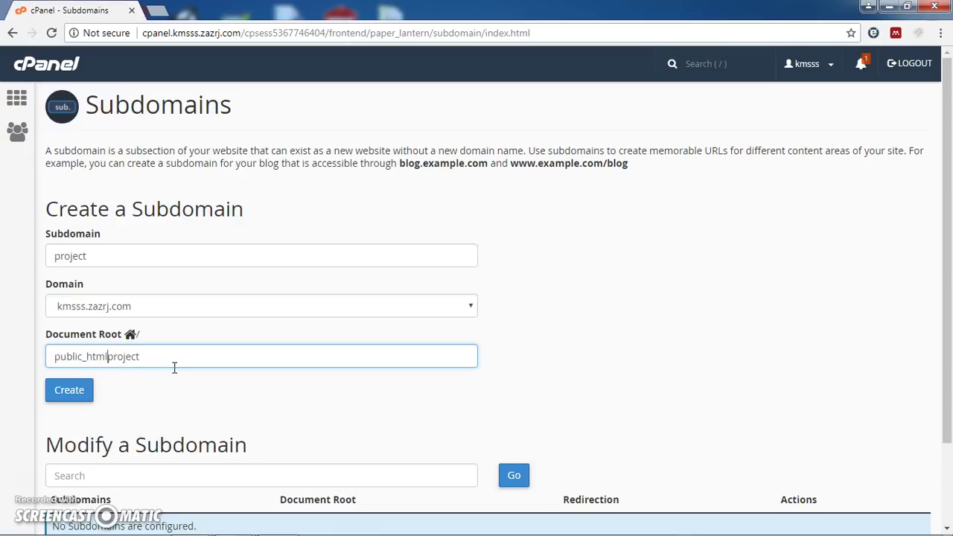
pyautogui.click(71, 393)
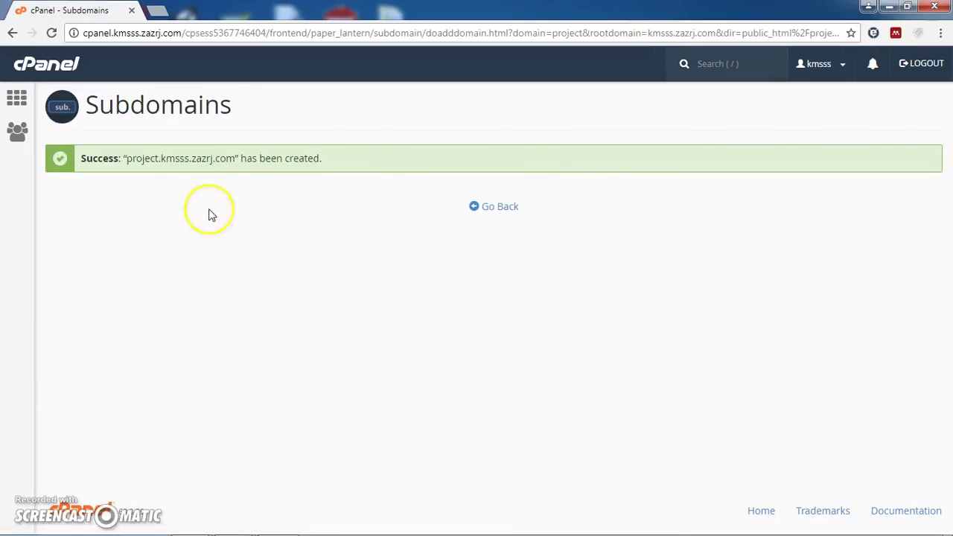
# Return to the subdomain list and open the document root folder of project.kmsss.zazrj.com.
pyautogui.click(512, 212)
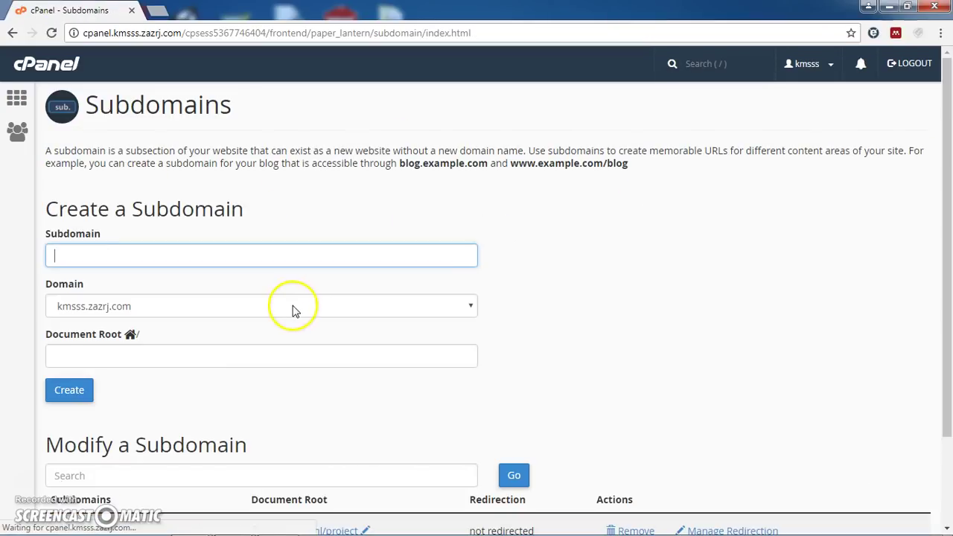
pyautogui.scroll(-2, 279, 335)
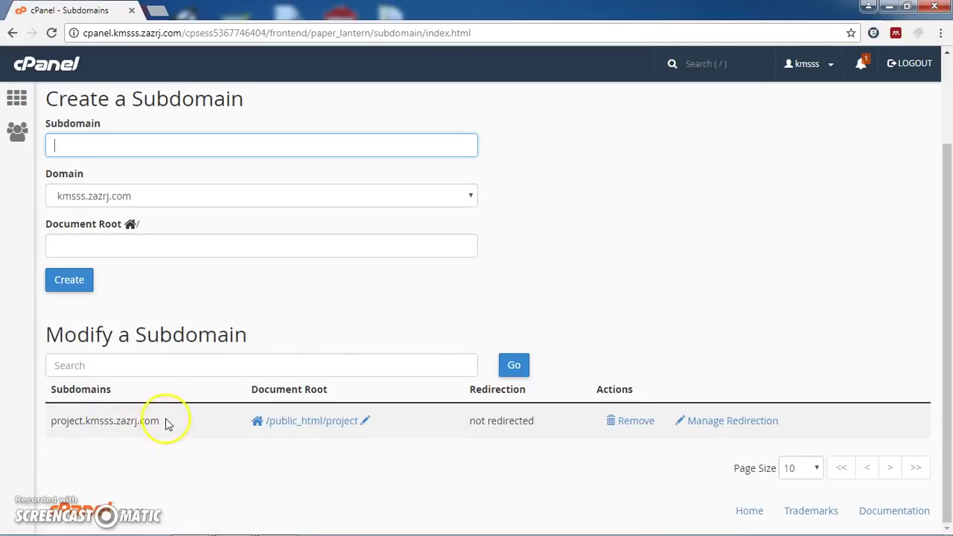
pyautogui.click(302, 423)
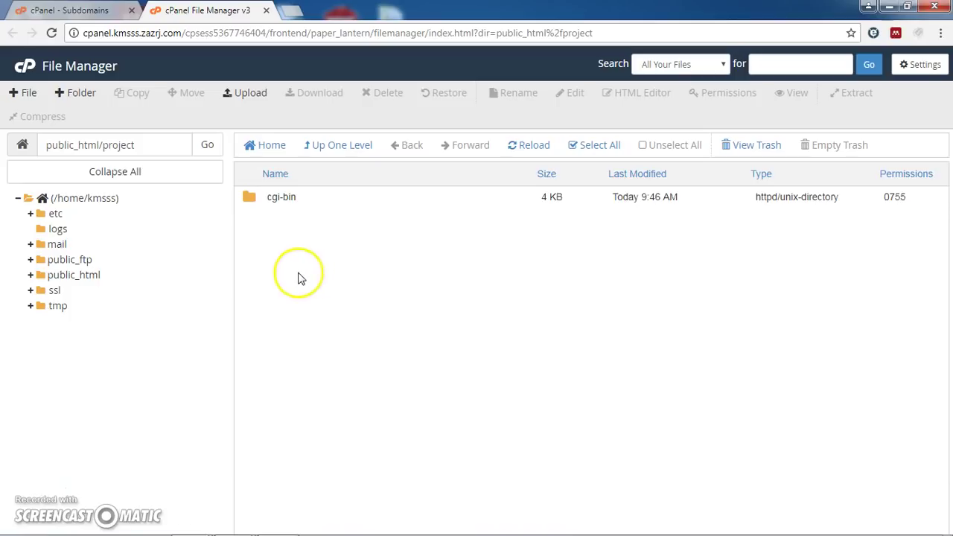
# Create a new file named index.html in /public_html/project.
pyautogui.click(30, 96)
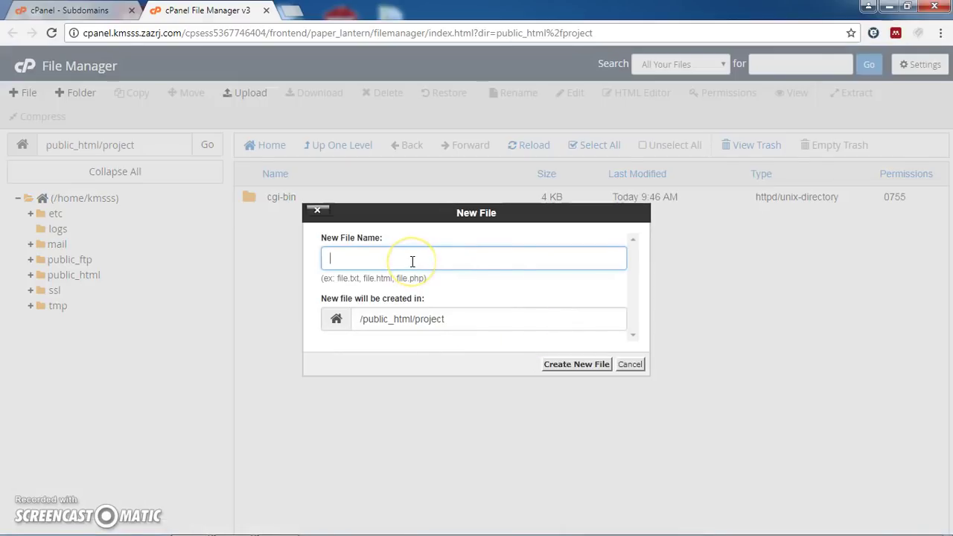
pyautogui.write('inde')
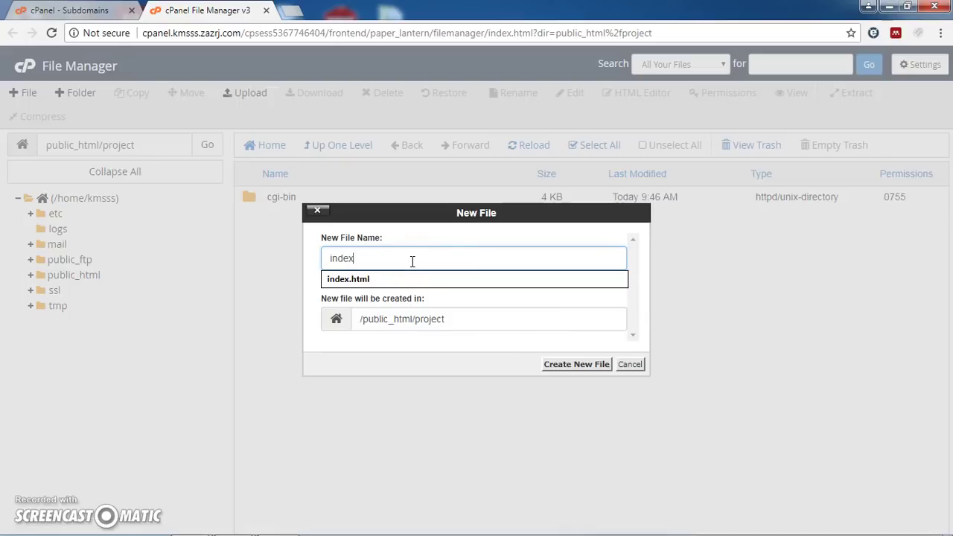
pyautogui.write('x')
pyautogui.press('Down')
pyautogui.press('Return')
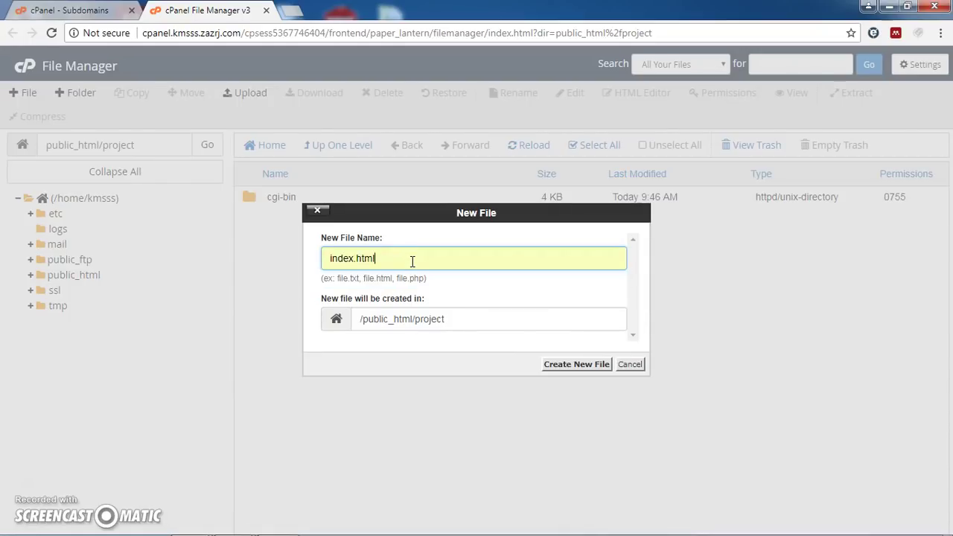
pyautogui.click(576, 369)
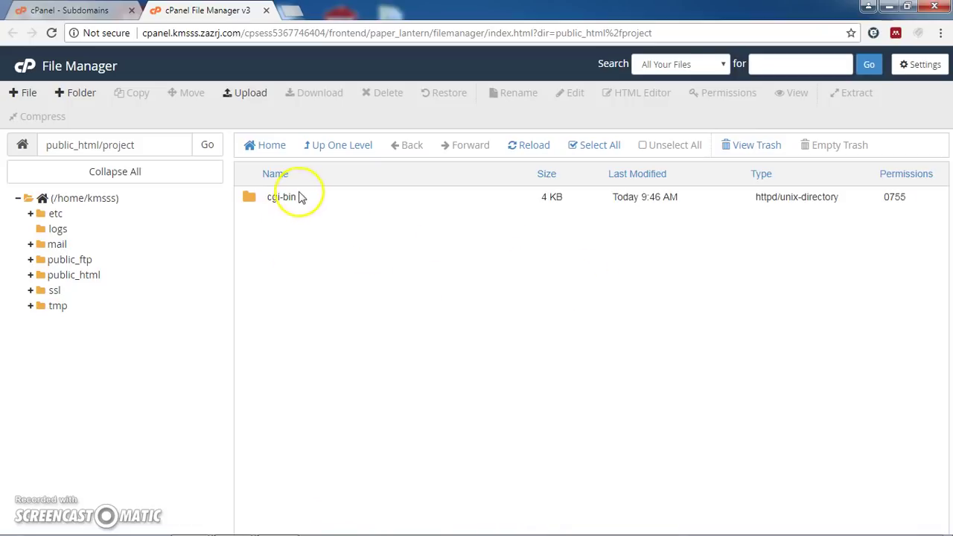
# Reopen the project folder inside public_html and open its index.html file in the code editor.
pyautogui.click(56, 275)
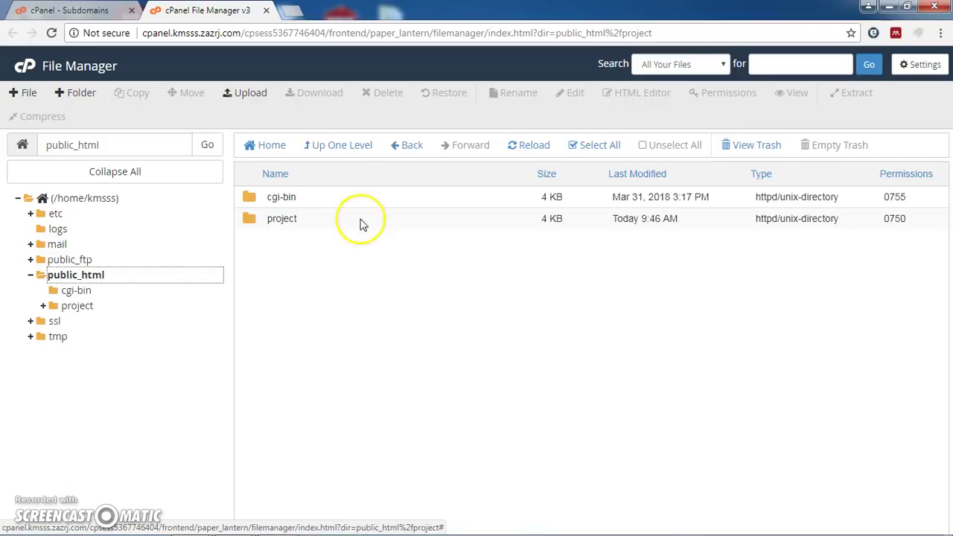
pyautogui.doubleClick(251, 224)
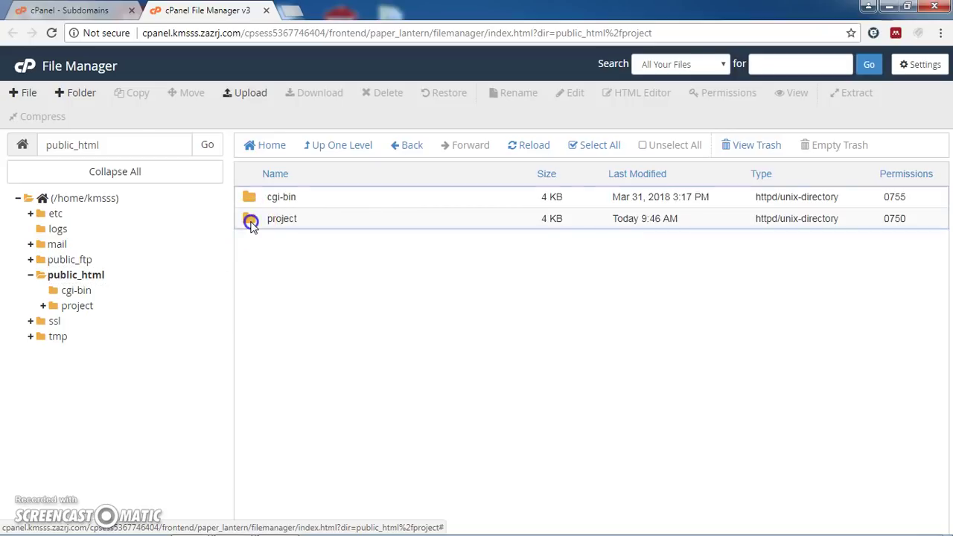
pyautogui.click(260, 250)
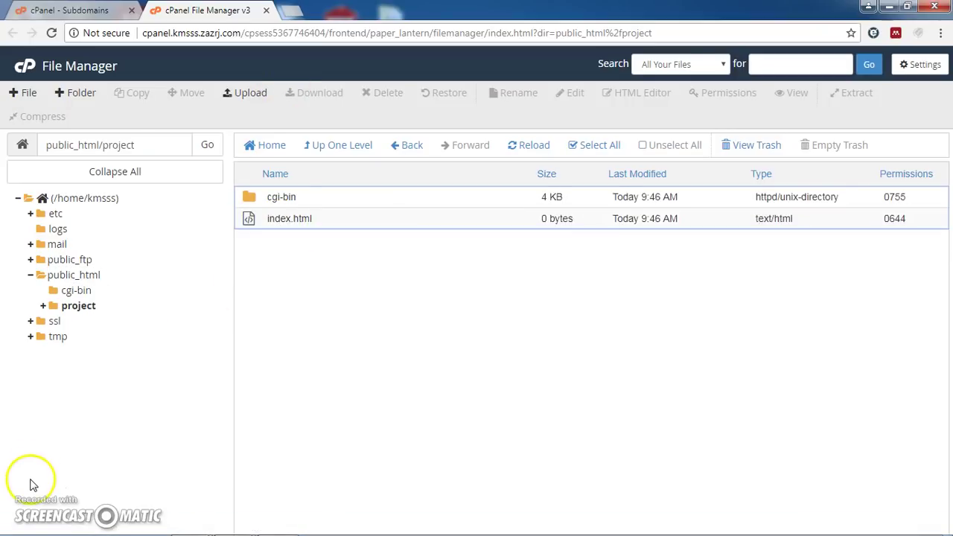
pyautogui.rightClick(273, 217)
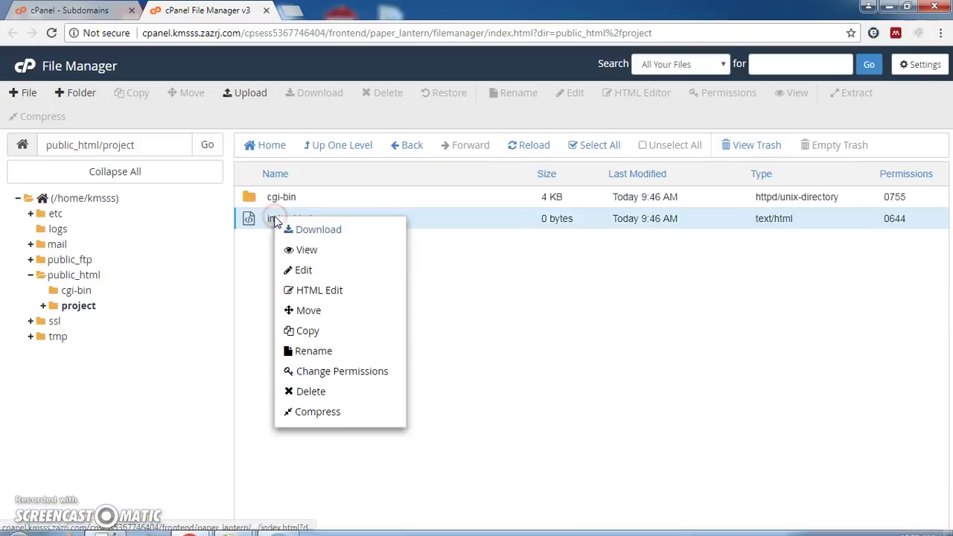
pyautogui.click(300, 269)
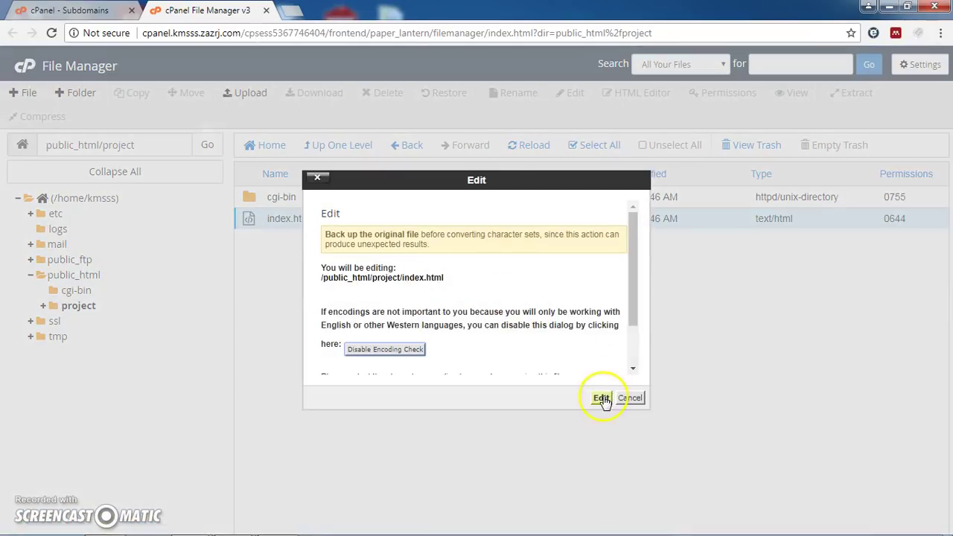
pyautogui.click(601, 398)
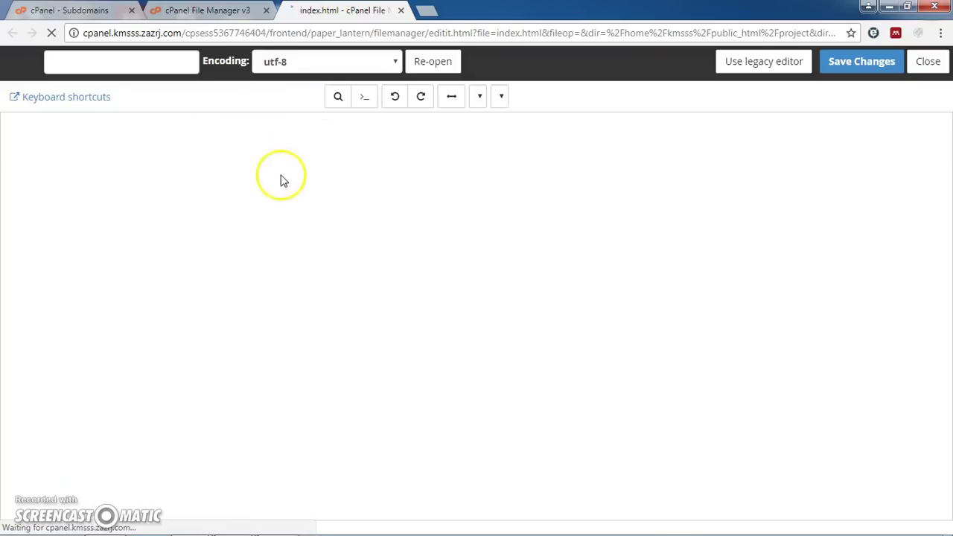
# Copy the complete HTML greeting page from the new 1 document in Notepad++ and paste it into index.html in the cPanel editor.
pyautogui.moveTo(365, 526)
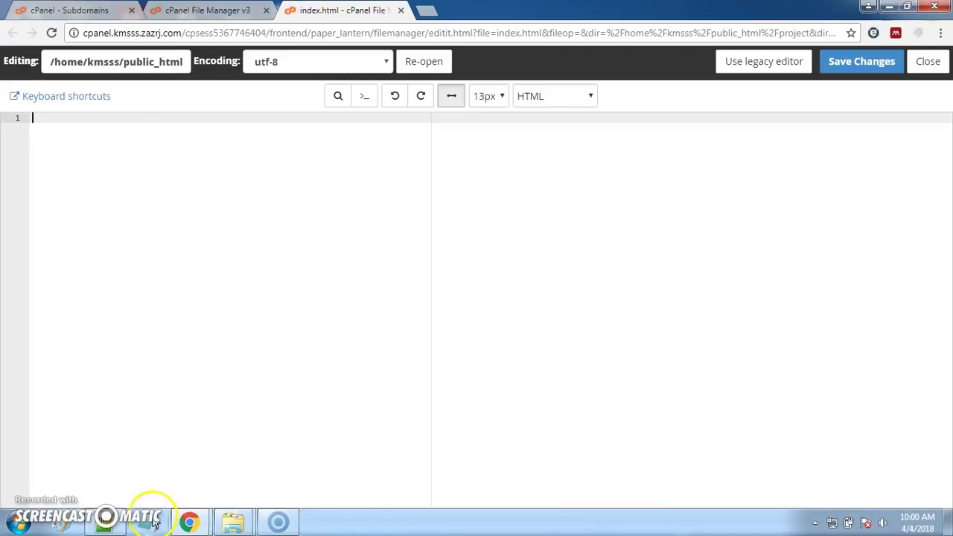
pyautogui.click(110, 524)
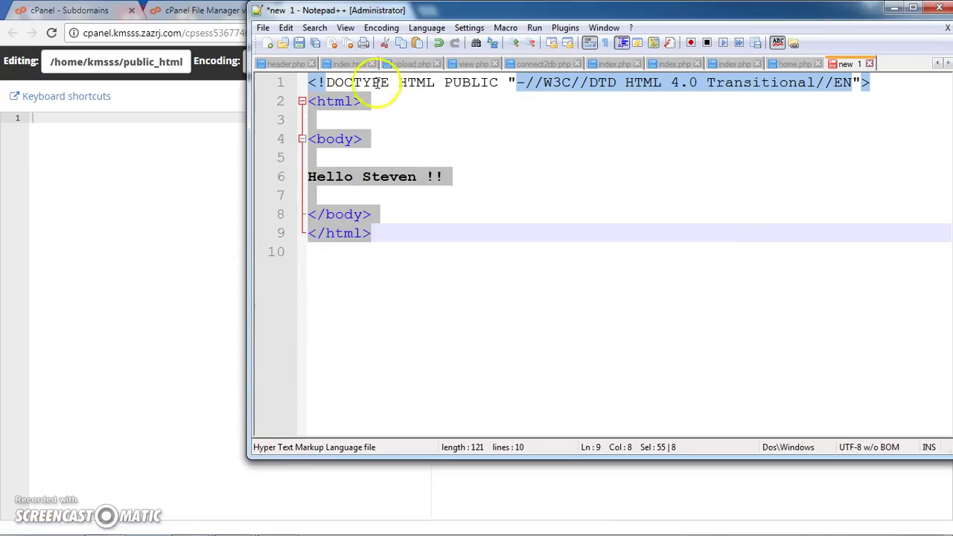
pyautogui.moveTo(380, 244); pyautogui.dragTo(316, 83)
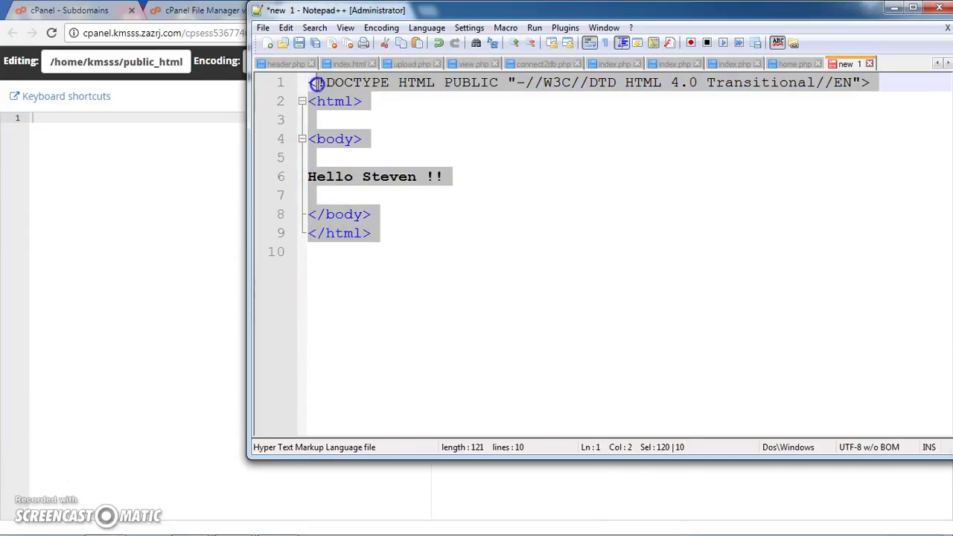
pyautogui.click(155, 152)
pyautogui.write('<!DOCTYPE HTML PUBLIC "-//W3C//DTD HTML 4.0 Transitional//EN"> <html>  <body>  Hello Steven !!  </body> </html>')
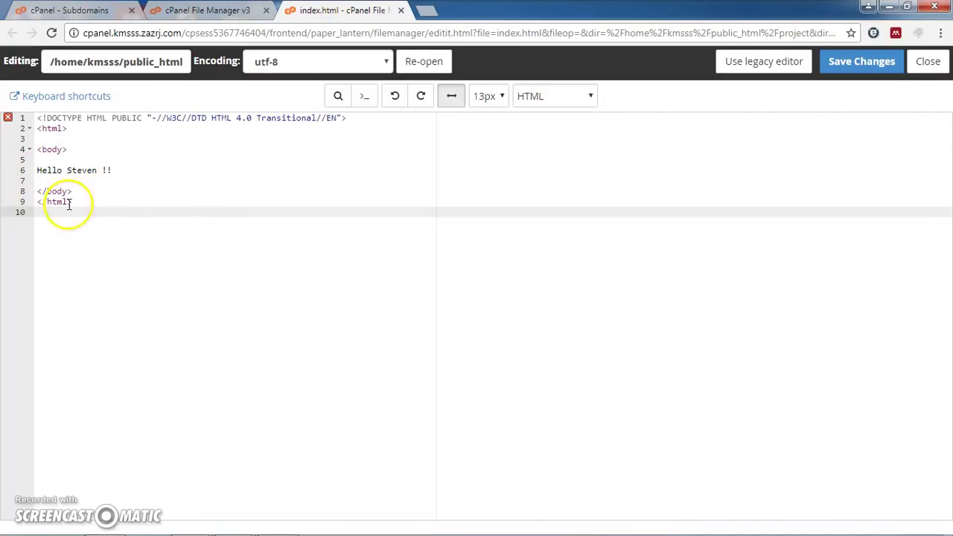
# Save the pasted HTML in index.html and close the code editor.
pyautogui.click(866, 66)
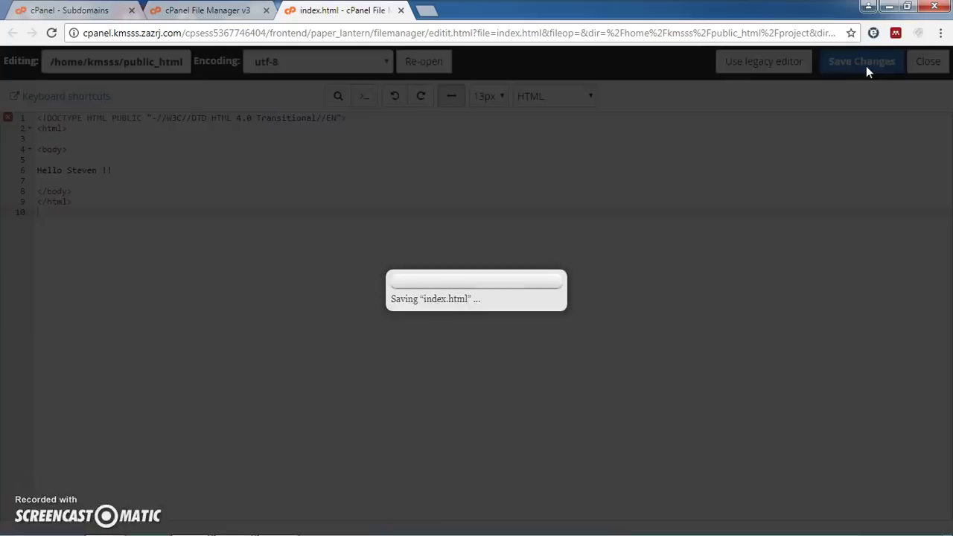
pyautogui.click(913, 71)
pyautogui.click(930, 62)
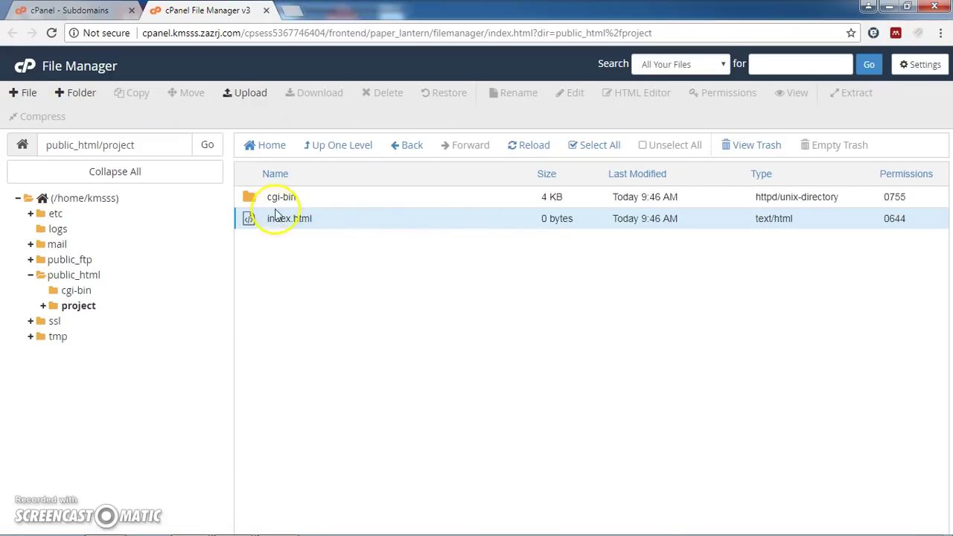
# Load project.kmsss.zazrj.com in a new browser tab and check the greeting page.
pyautogui.click(292, 13)
pyautogui.write('project.')
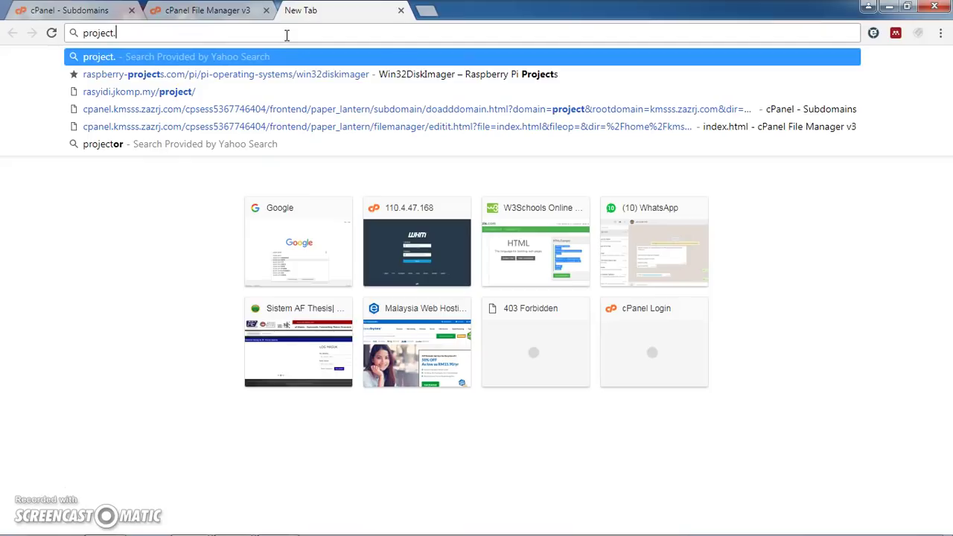
pyautogui.write('kmss')
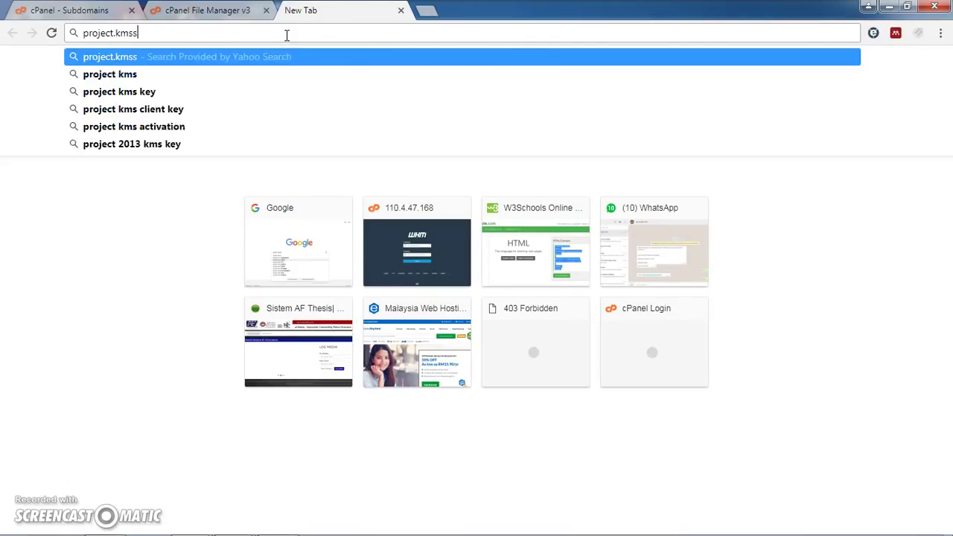
pyautogui.write('s.zaz')
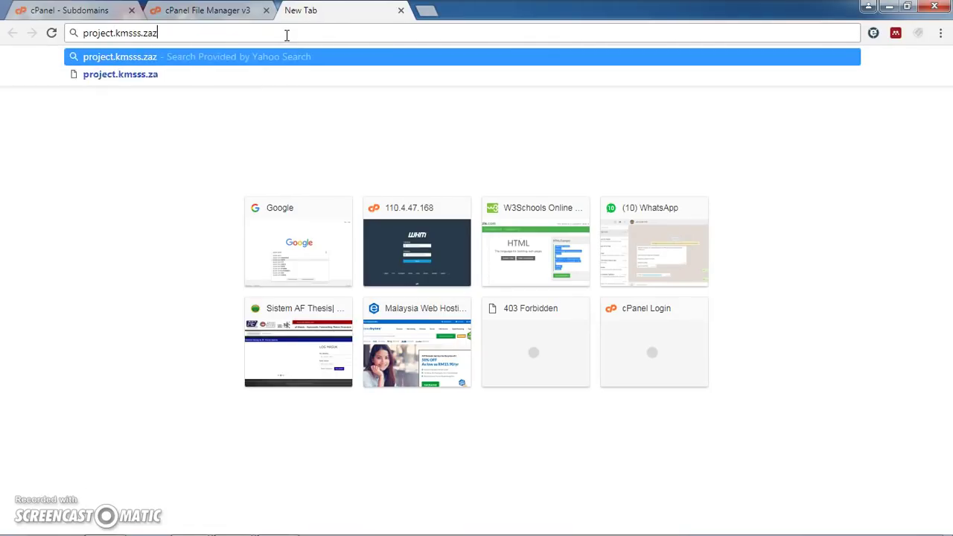
pyautogui.write('rj.com')
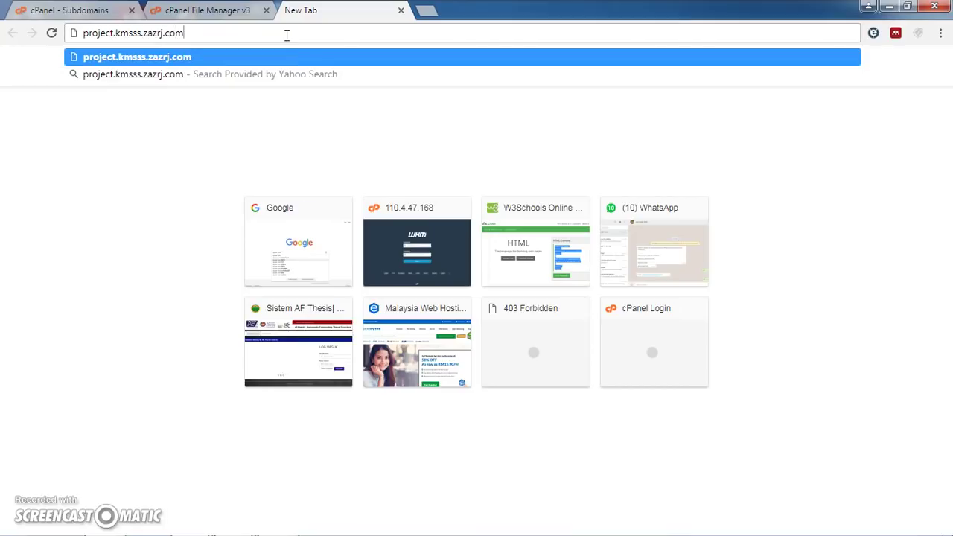
pyautogui.press('Return')
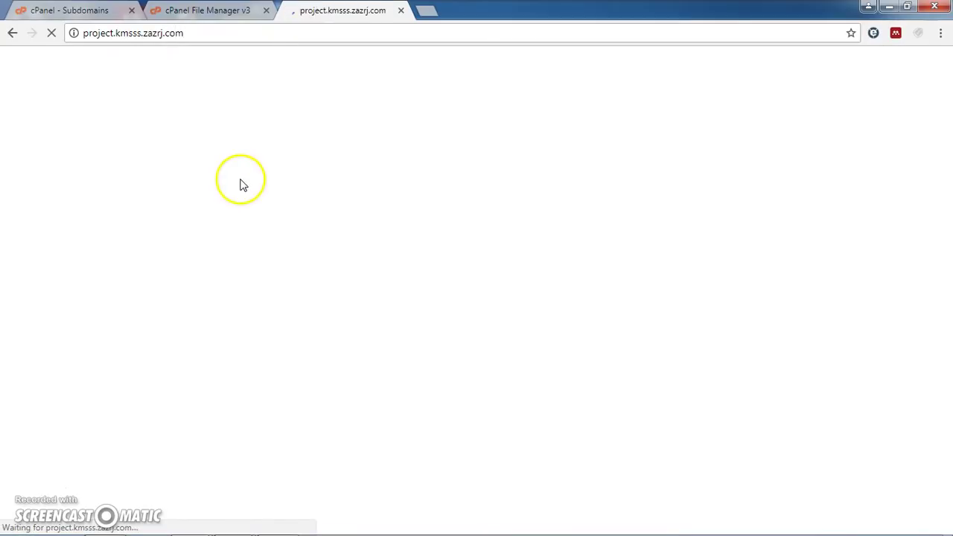
pyautogui.moveTo(50, 63); pyautogui.dragTo(86, 73)
# Return to File Manager and reopen index.html from public_html/project in the code editor.
pyautogui.click(196, 10)
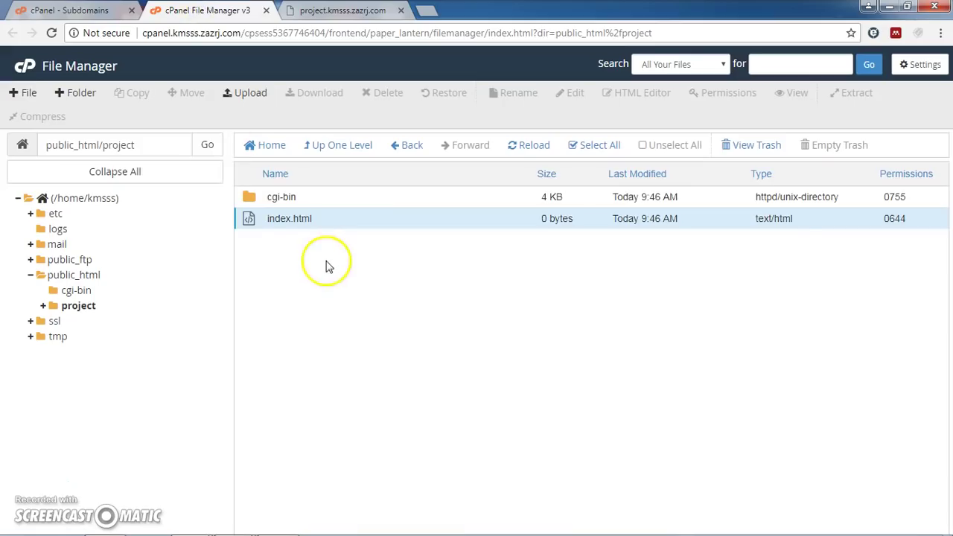
pyautogui.rightClick(285, 221)
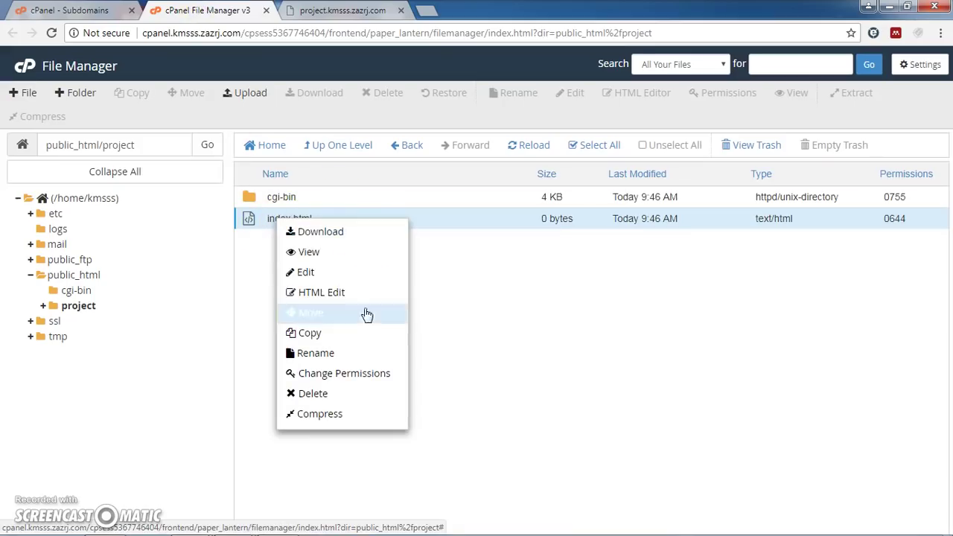
pyautogui.click(310, 272)
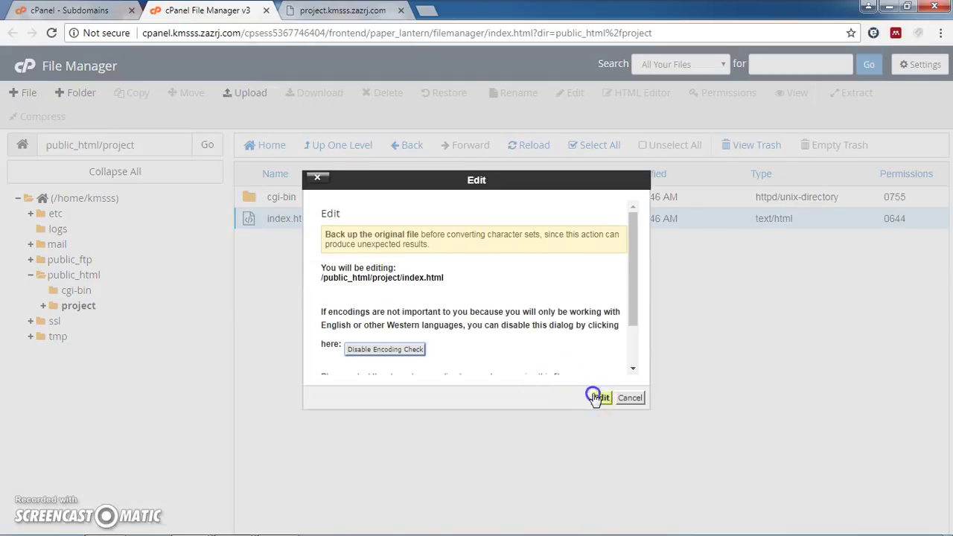
pyautogui.click(600, 399)
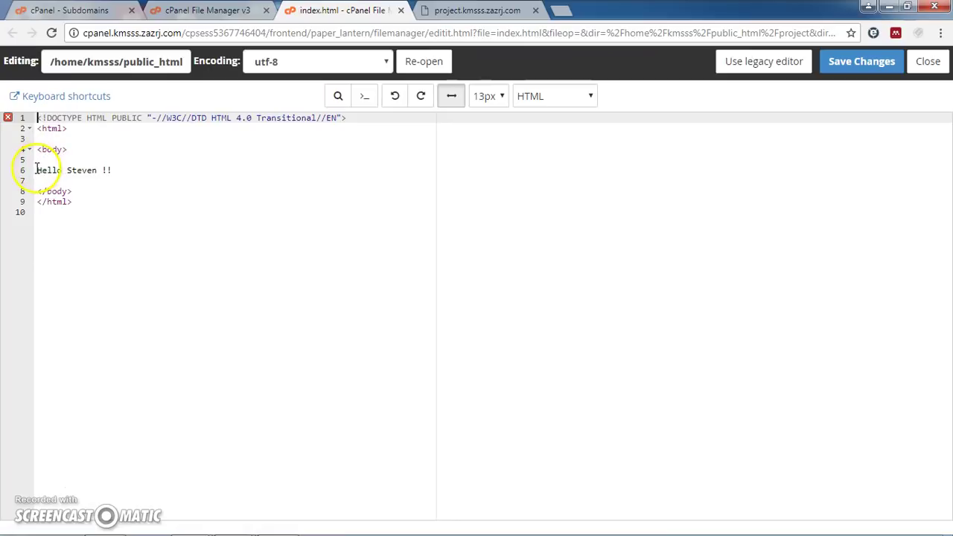
# Wrap the greeting line of index.html in <h1> and </h1> tags and save the file.
pyautogui.click(36, 170)
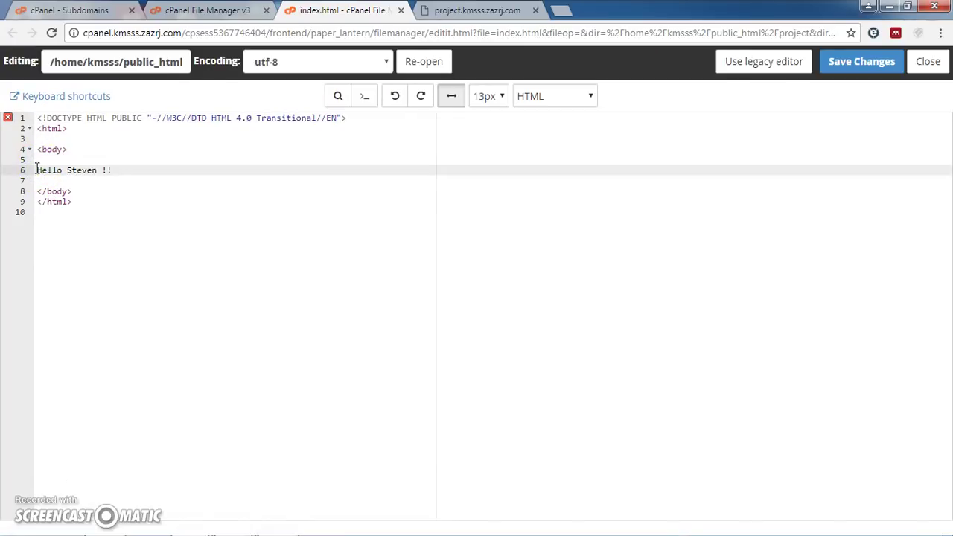
pyautogui.write('<')
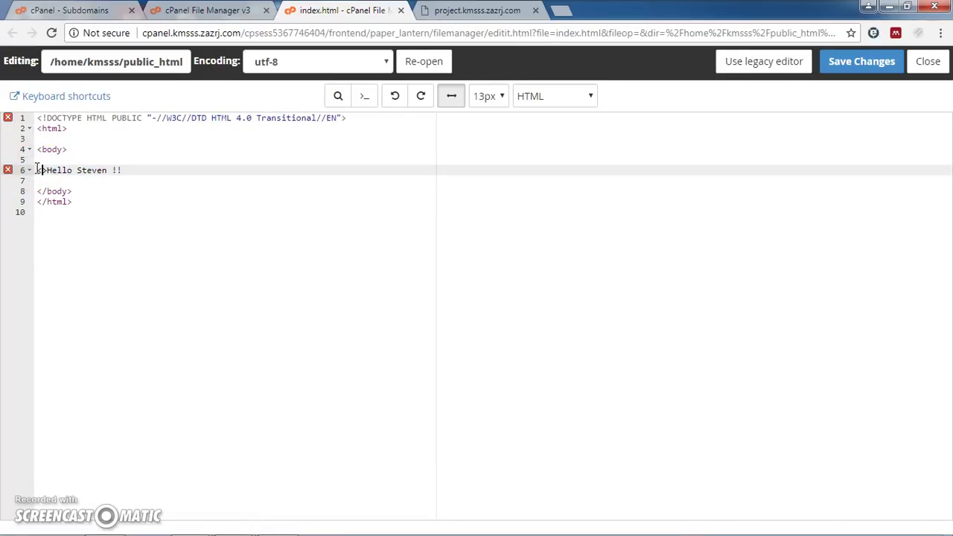
pyautogui.write('h1>')
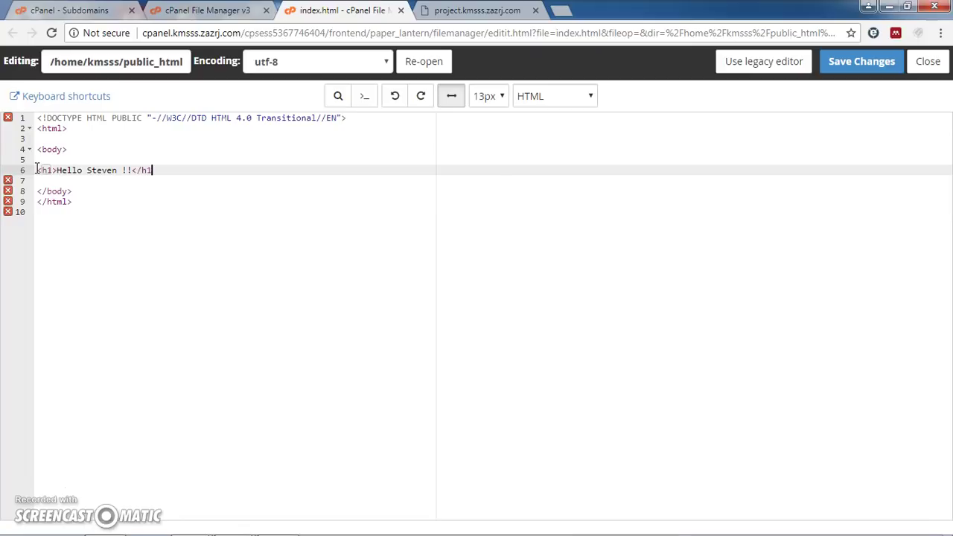
pyautogui.click(290, 64)
pyautogui.click(837, 63)
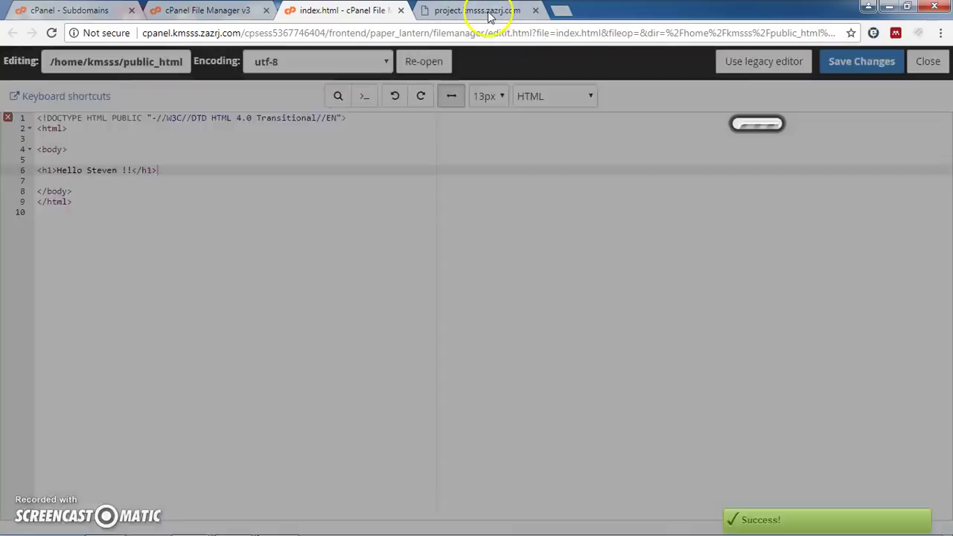
# Reload project.kmsss.zazrj.com to check the heading, and close the index.html editor.
pyautogui.click(489, 15)
pyautogui.click(52, 33)
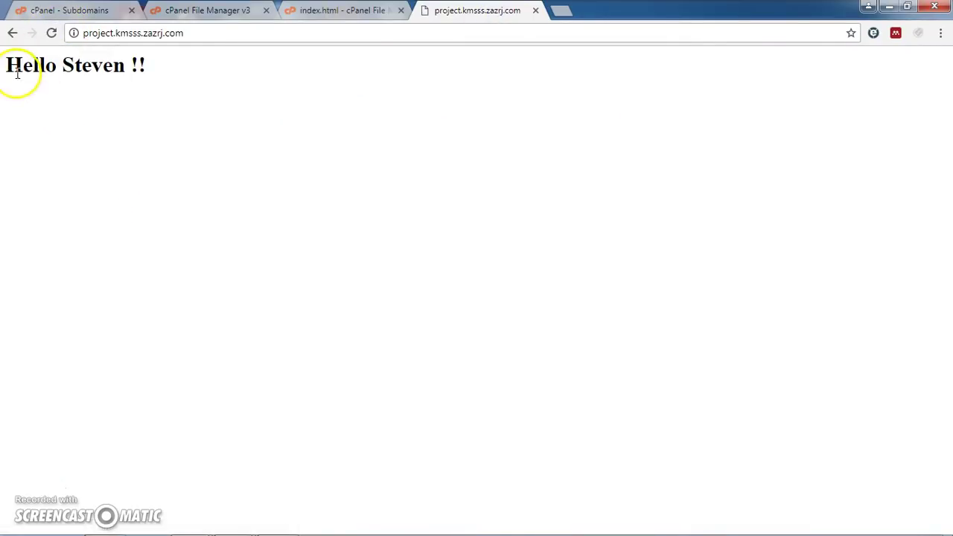
pyautogui.click(351, 11)
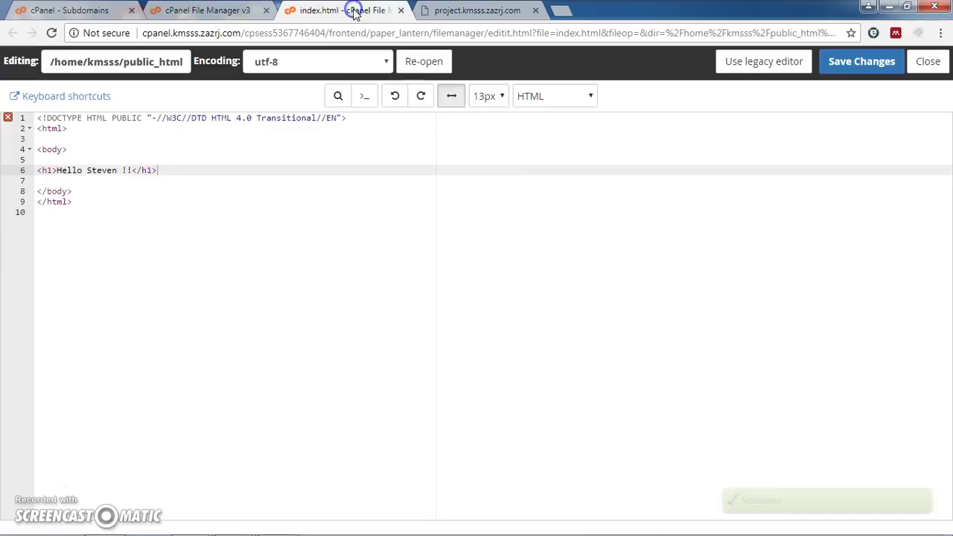
pyautogui.click(930, 64)
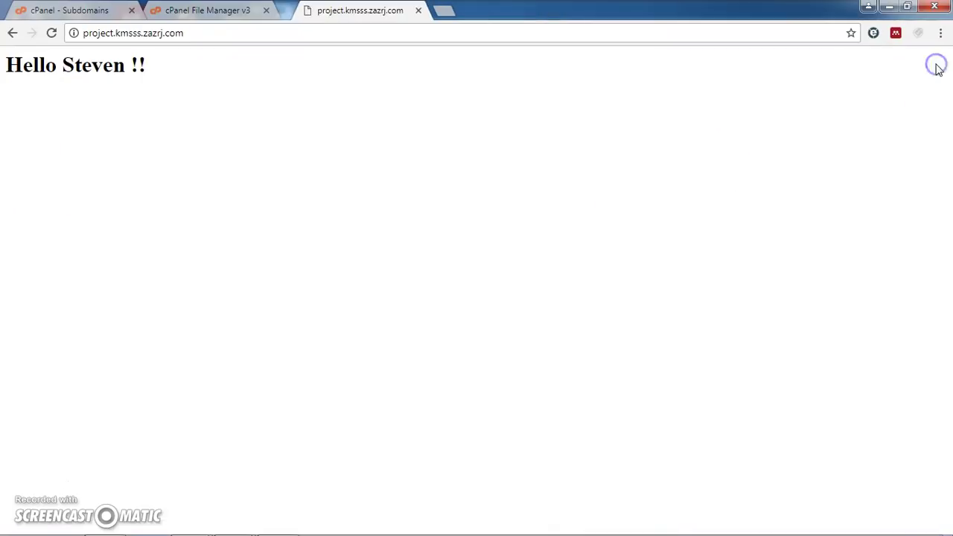
# Show the contents of public_html in File Manager and load kmsss.zazrj.com to compare the main domain with it.
pyautogui.click(205, 15)
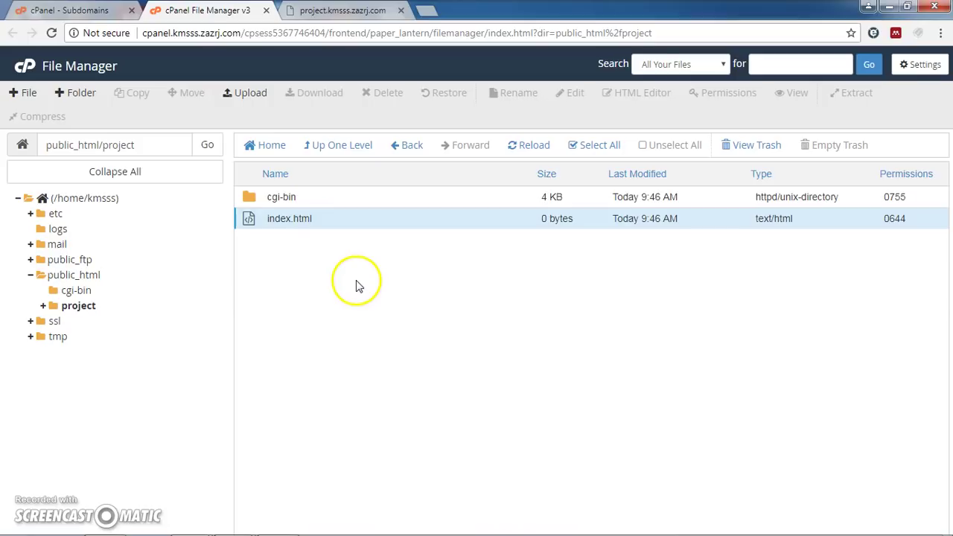
pyautogui.click(72, 276)
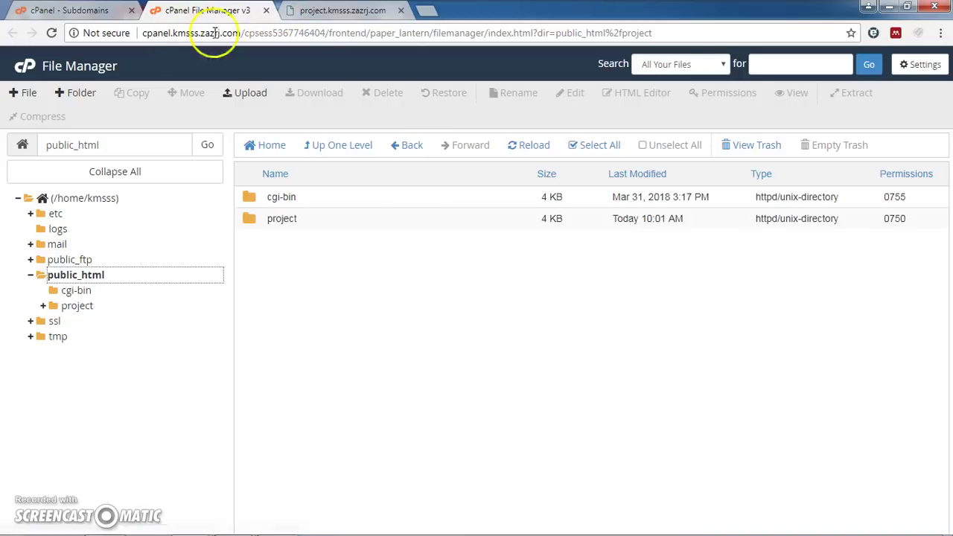
pyautogui.click(336, 10)
pyautogui.click(109, 33)
pyautogui.press('BackSpace')
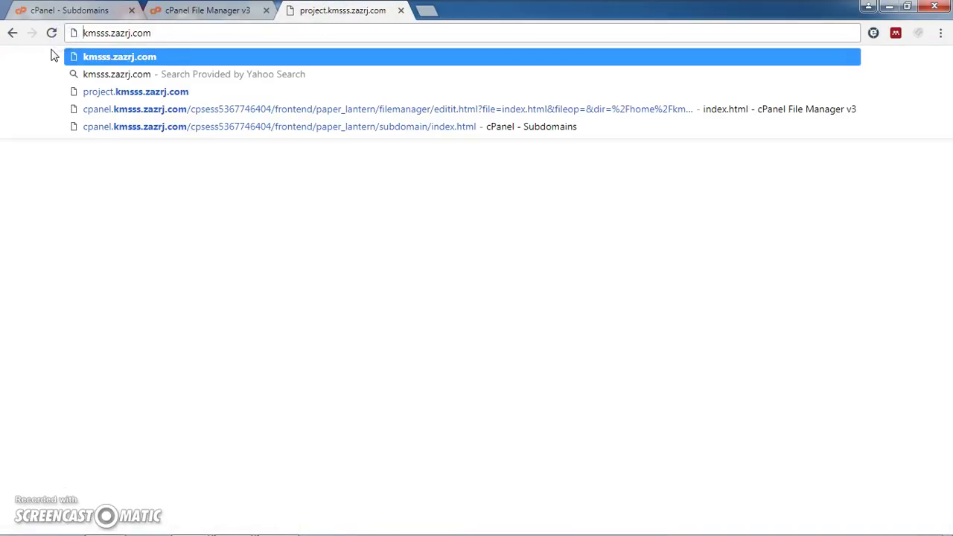
pyautogui.press('Return')
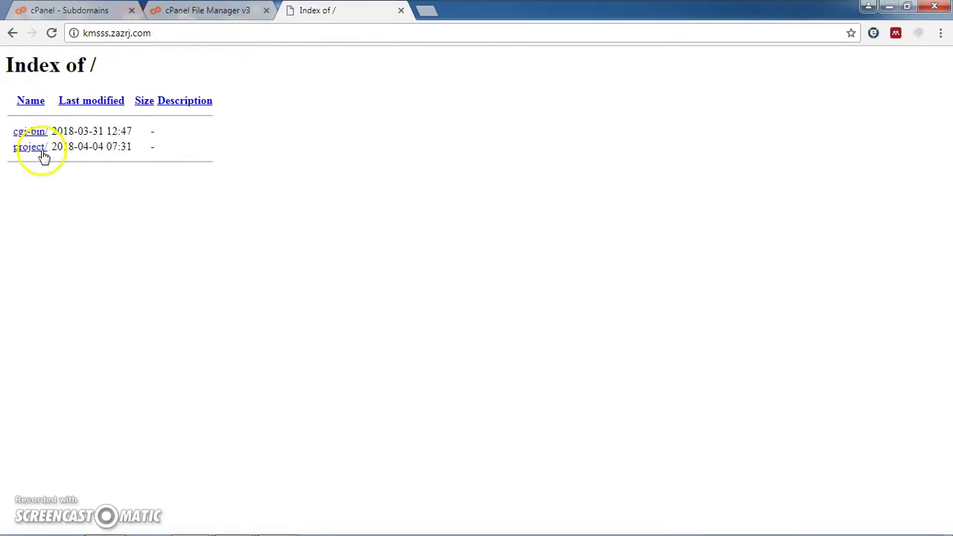
# Return to the cPanel home page and open the Indexes tool among the advanced features.
pyautogui.click(88, 11)
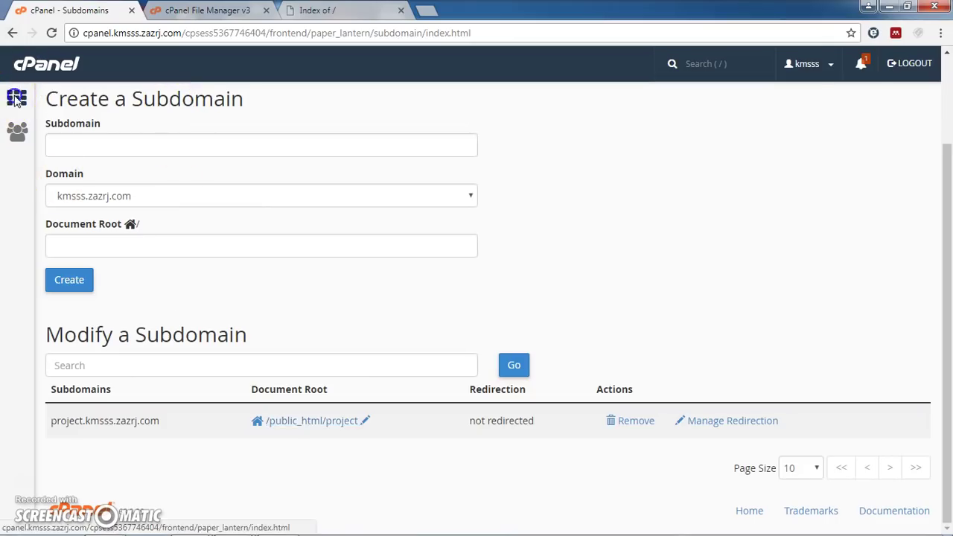
pyautogui.click(15, 99)
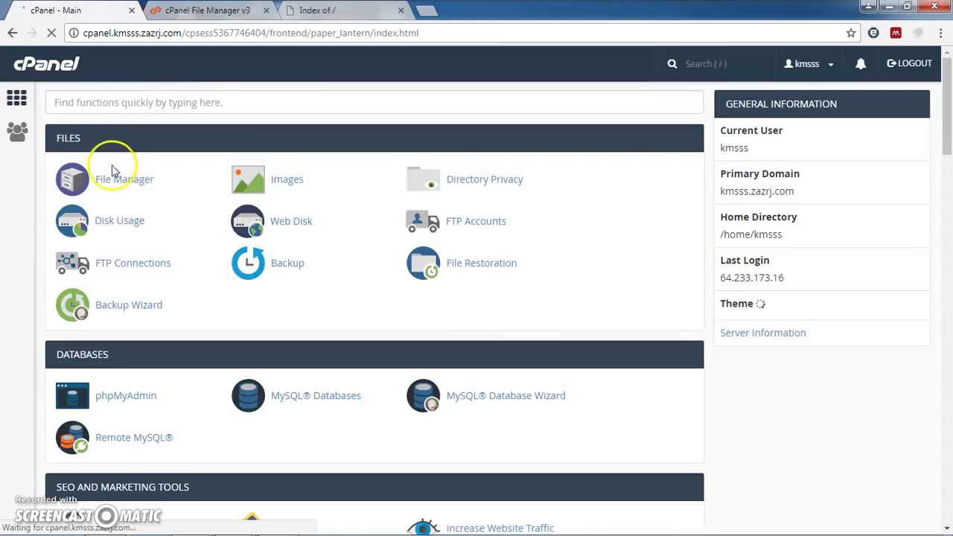
pyautogui.scroll(-19, 179, 291)
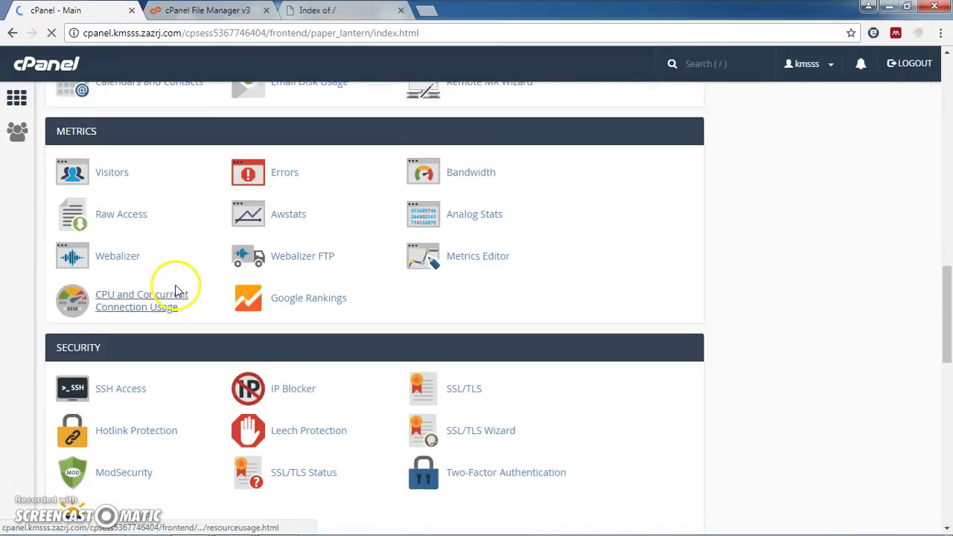
pyautogui.scroll(-5, 379, 358)
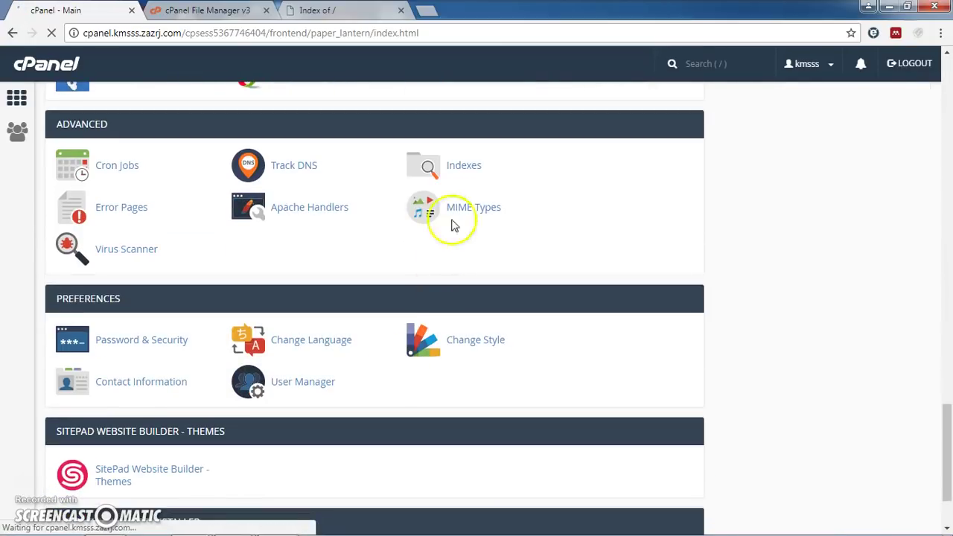
pyautogui.click(459, 170)
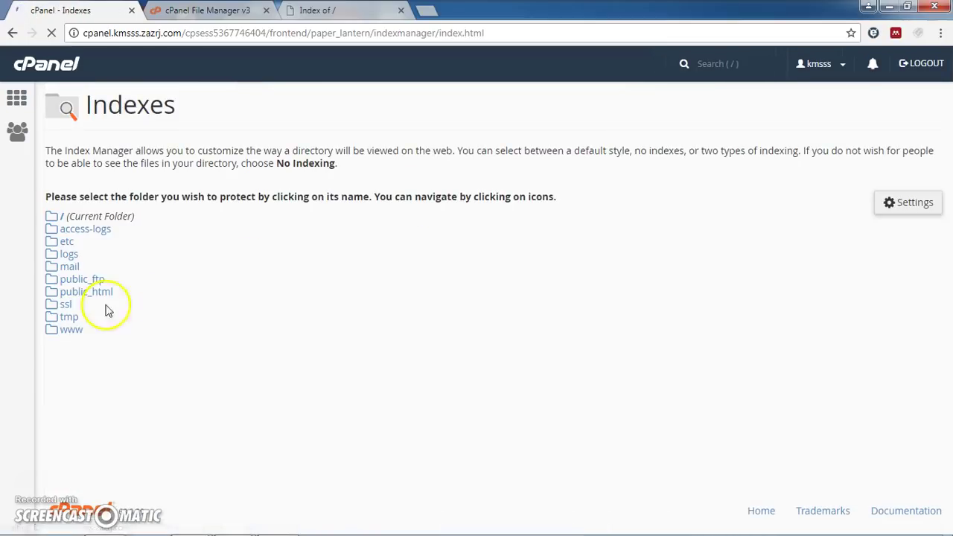
# Set the indexing of the public_html folder to No Indexing, save it and go back to its settings.
pyautogui.click(79, 295)
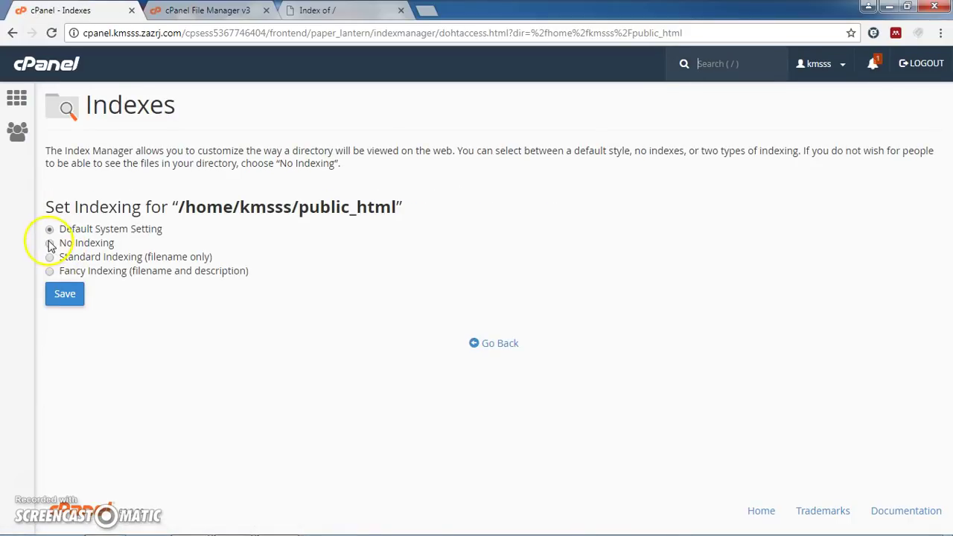
pyautogui.click(49, 245)
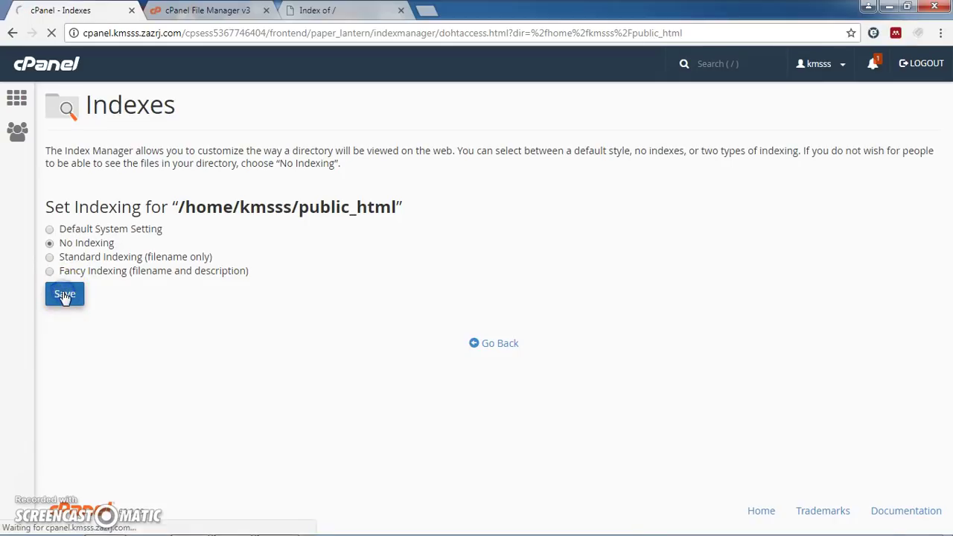
pyautogui.click(500, 207)
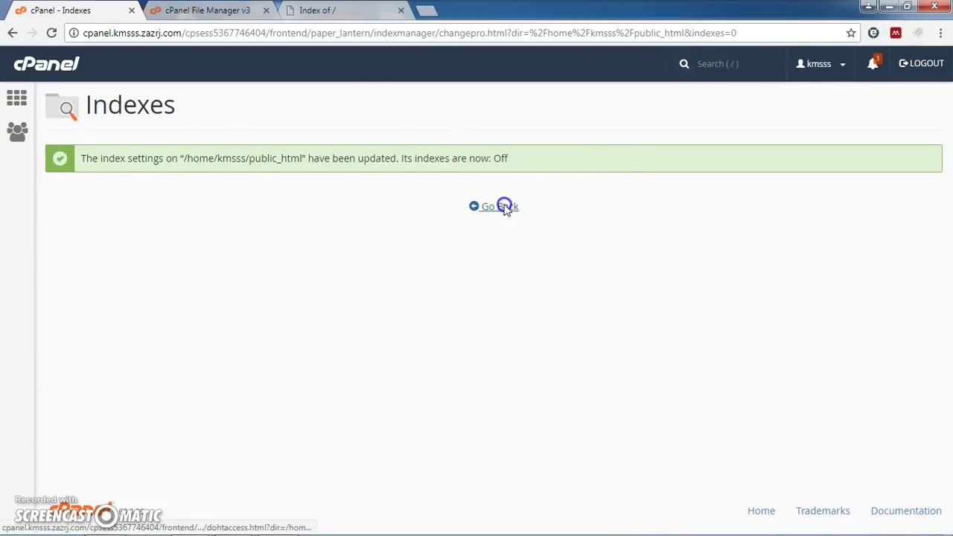
# Reload kmsss.zazrj.com and examine how the main domain responds with indexing disabled.
pyautogui.click(341, 11)
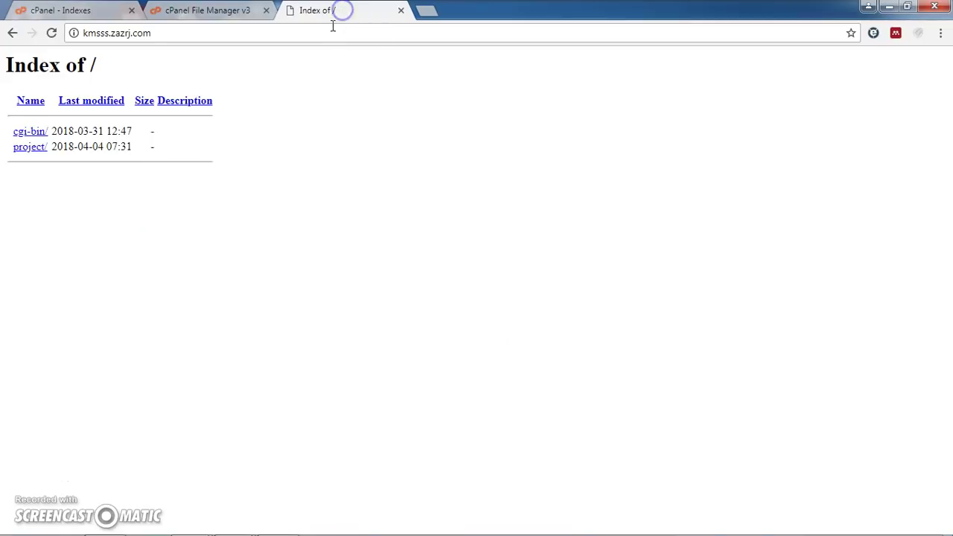
pyautogui.click(332, 27)
pyautogui.press('Return')
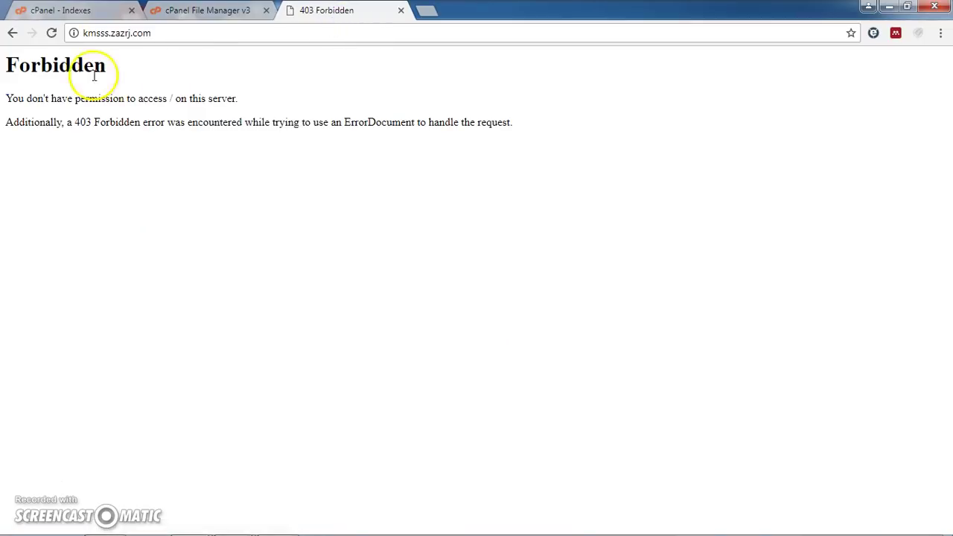
pyautogui.moveTo(4, 68); pyautogui.dragTo(546, 138)
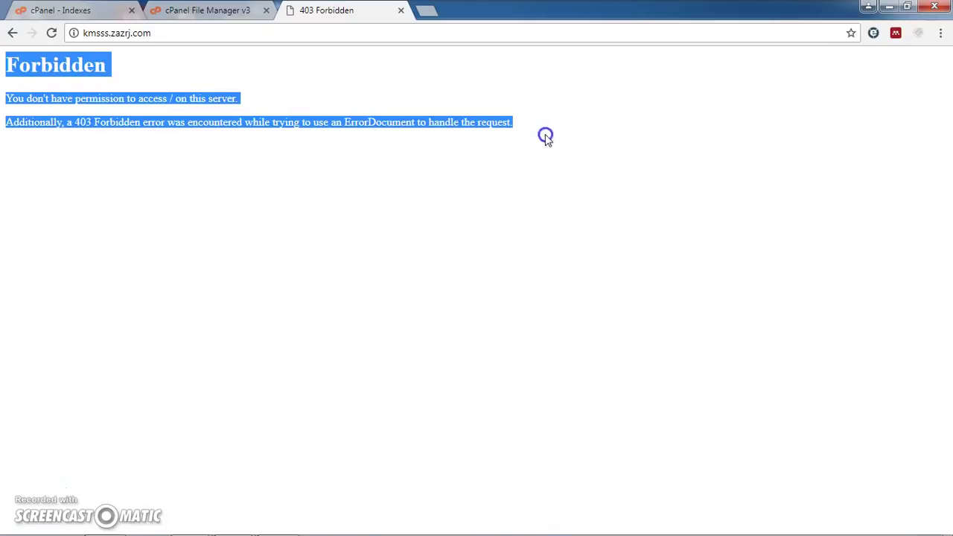
# Return from the browser check to the cPanel home page.
pyautogui.click(206, 10)
pyautogui.click(71, 16)
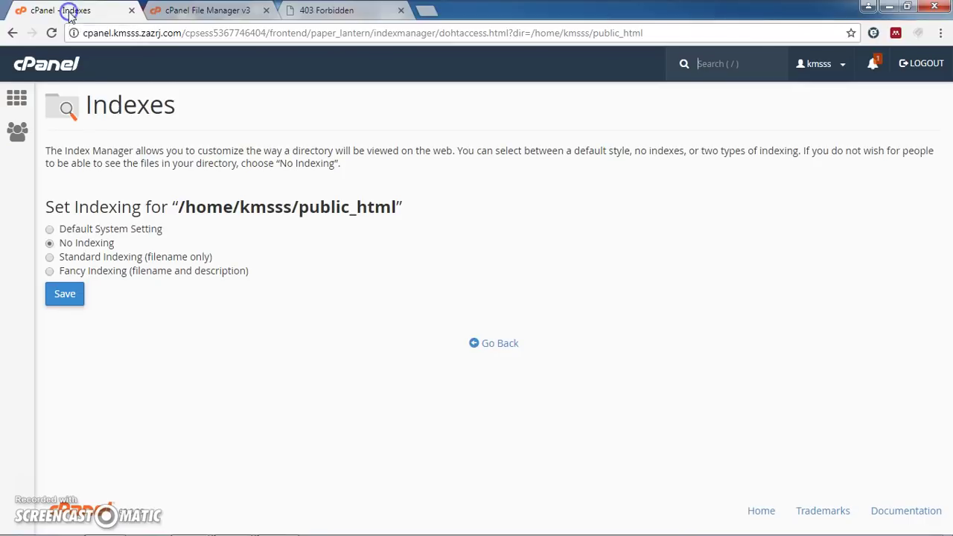
pyautogui.click(18, 99)
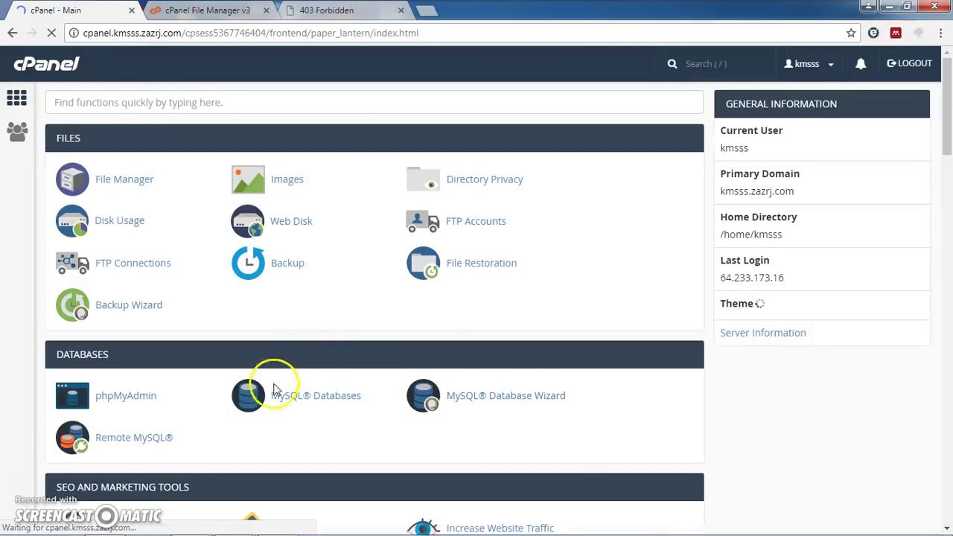
# Look over the cPanel home page's feature groups, from files, databases and domains to email, security, advanced and preferences.
pyautogui.click(506, 398)
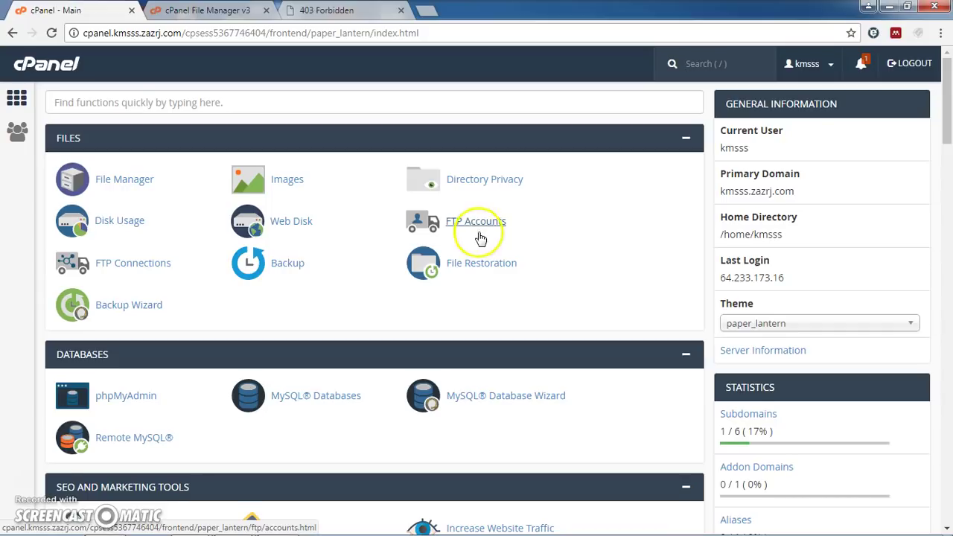
pyautogui.scroll(-5, 476, 232)
pyautogui.scroll(-1, 487, 320)
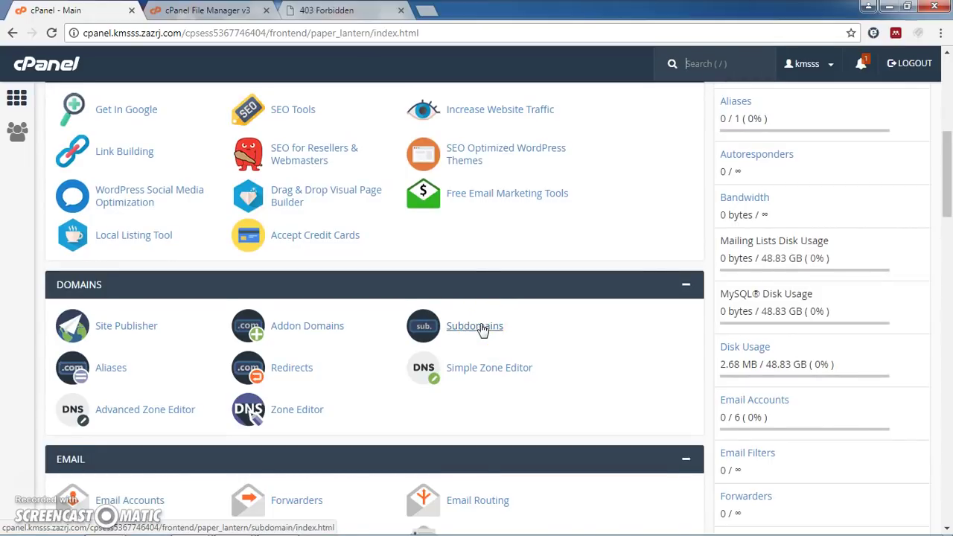
pyautogui.scroll(6, 483, 330)
pyautogui.click(436, 186)
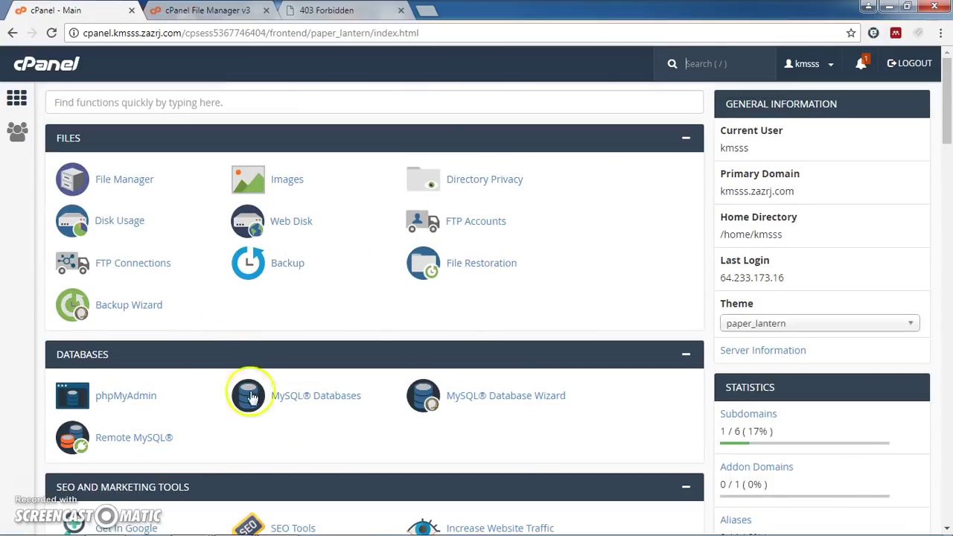
pyautogui.click(359, 410)
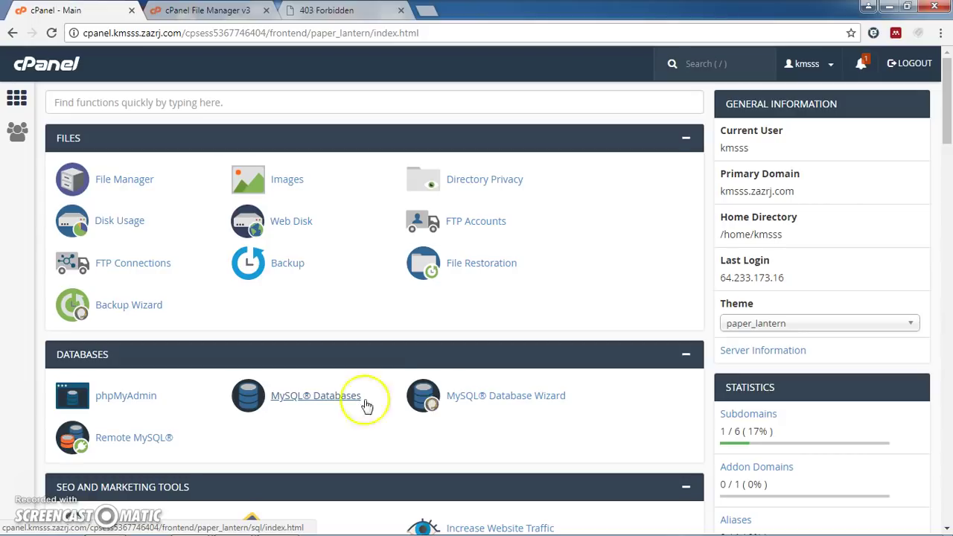
pyautogui.scroll(-7, 432, 380)
pyautogui.scroll(-8, 433, 374)
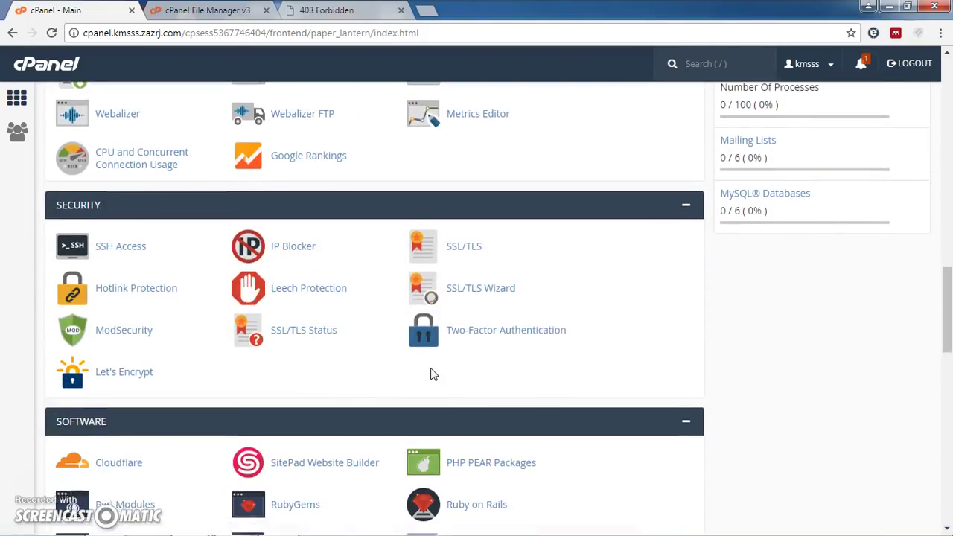
pyautogui.scroll(-6, 434, 374)
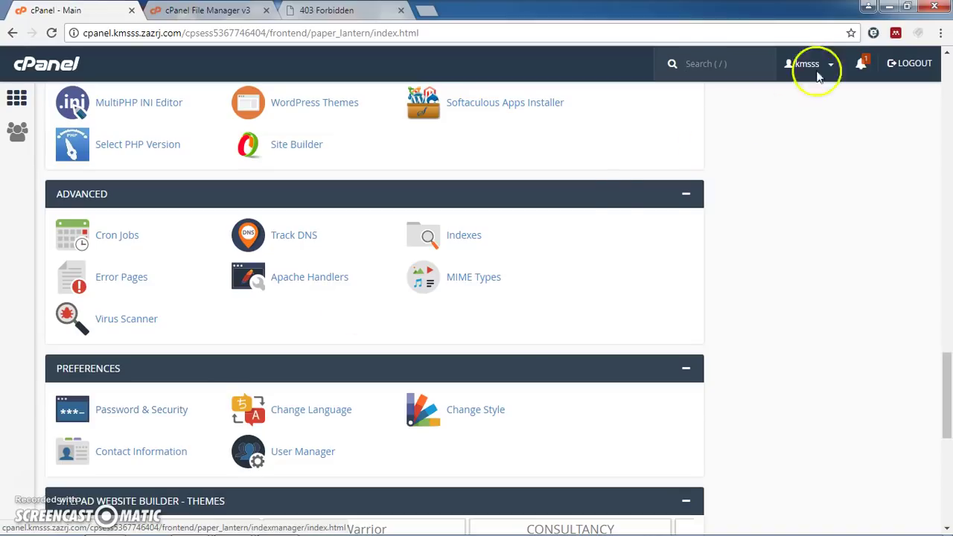
pyautogui.scroll(4, 602, 177)
pyautogui.scroll(4, 602, 179)
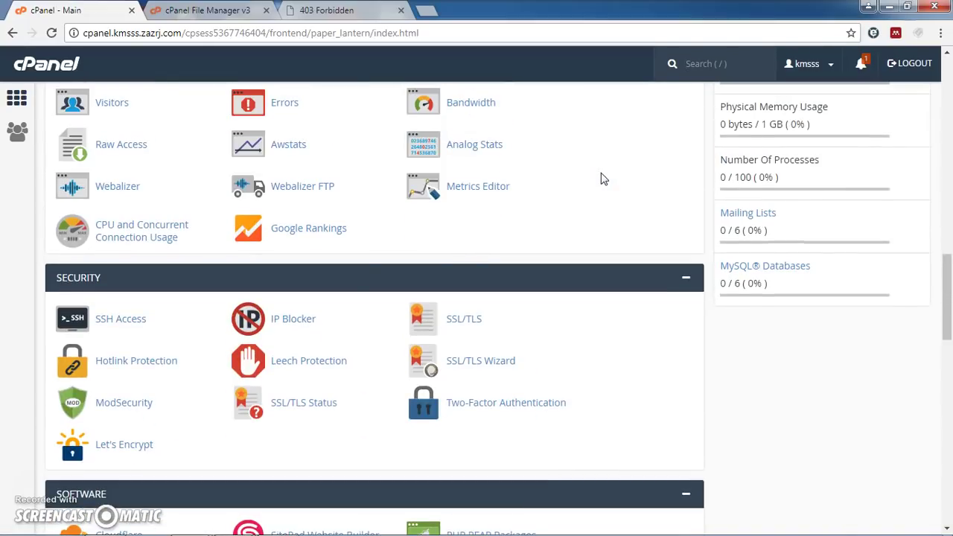
pyautogui.scroll(13, 577, 264)
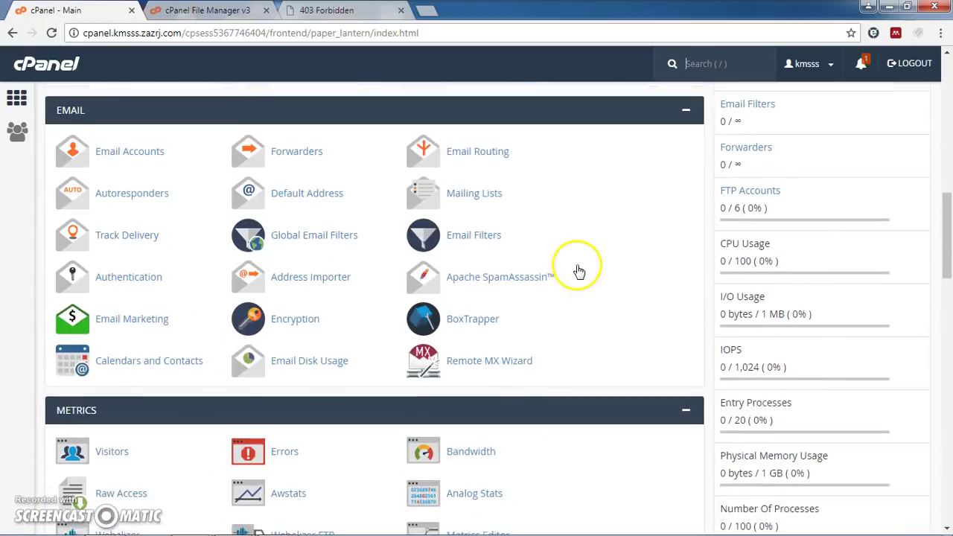
pyautogui.scroll(3, 580, 270)
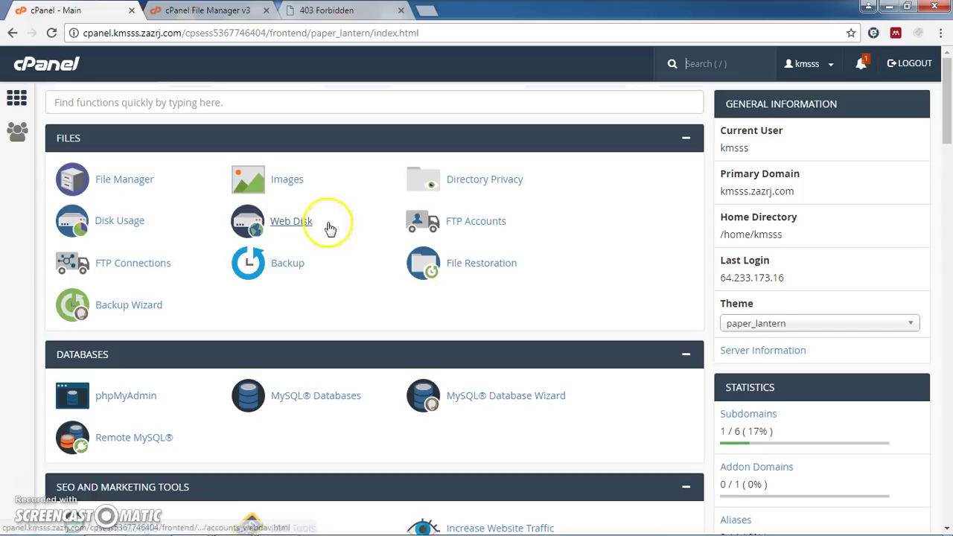
# Log out of cPanel and close the File Manager and 403 Forbidden browser pages.
pyautogui.click(911, 65)
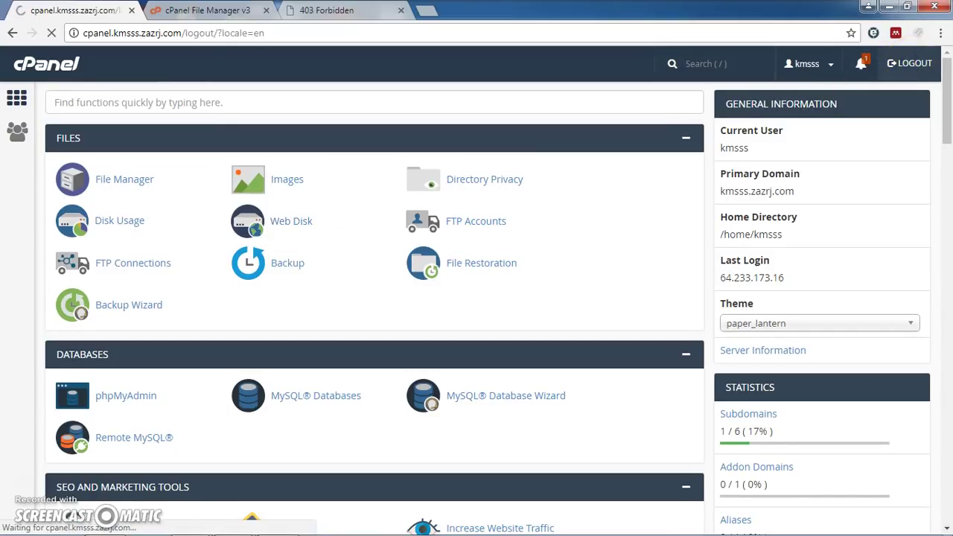
pyautogui.click(205, 10)
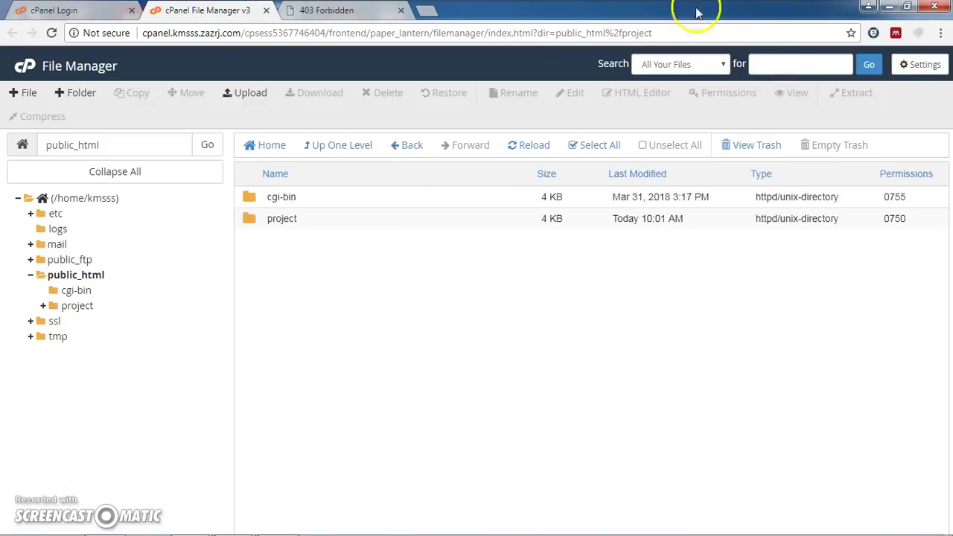
pyautogui.click(266, 11)
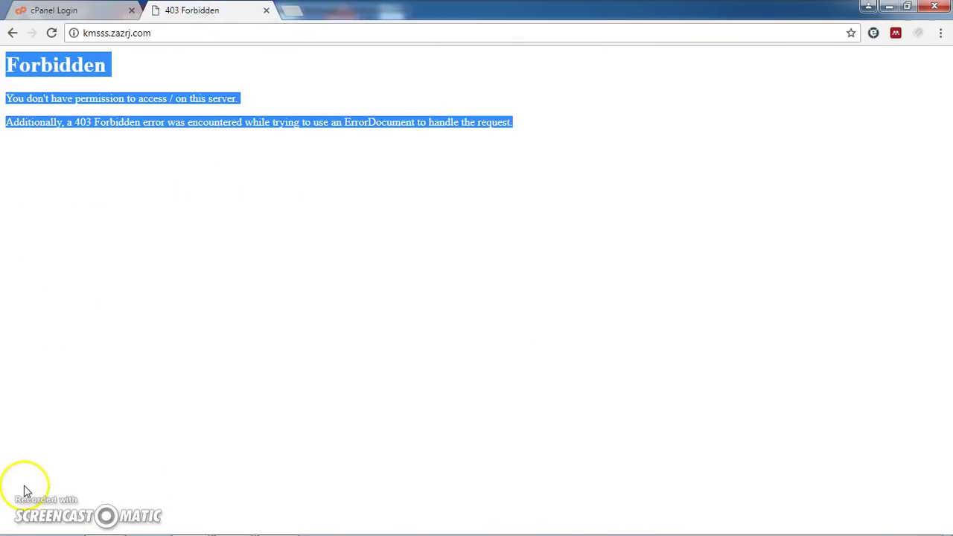
pyautogui.click(268, 11)
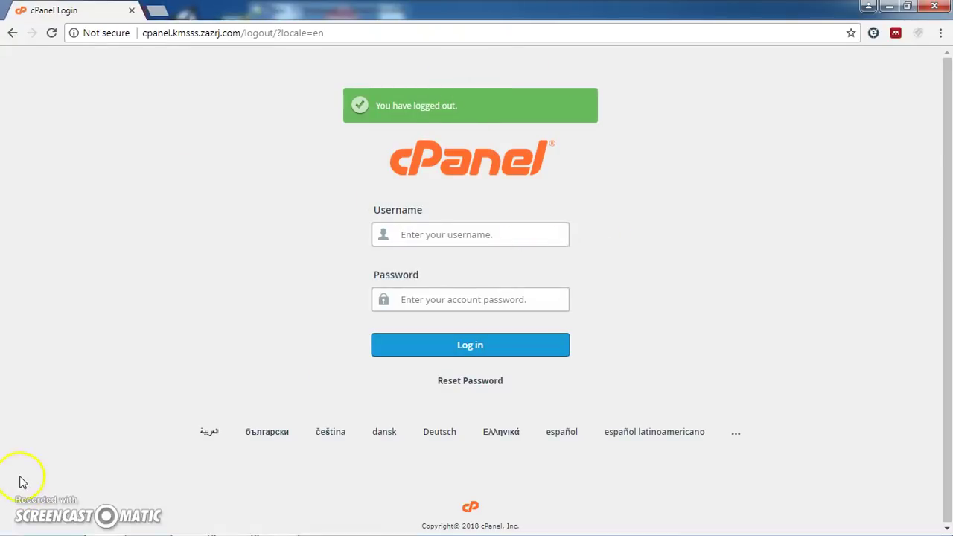